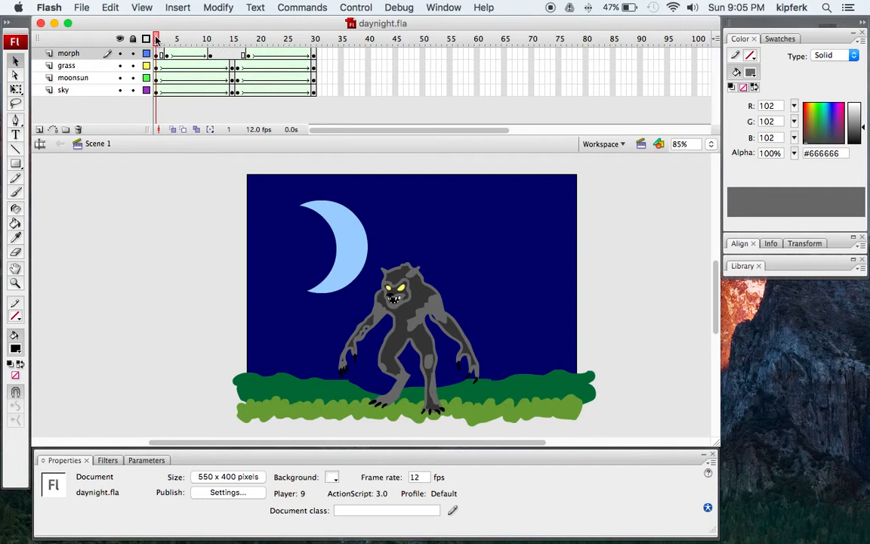
Step: Scrub through frames 1 to 30 of the daynight.fla animation to review the finished example
{"action": "left_click", "coordinate": [156, 39]}
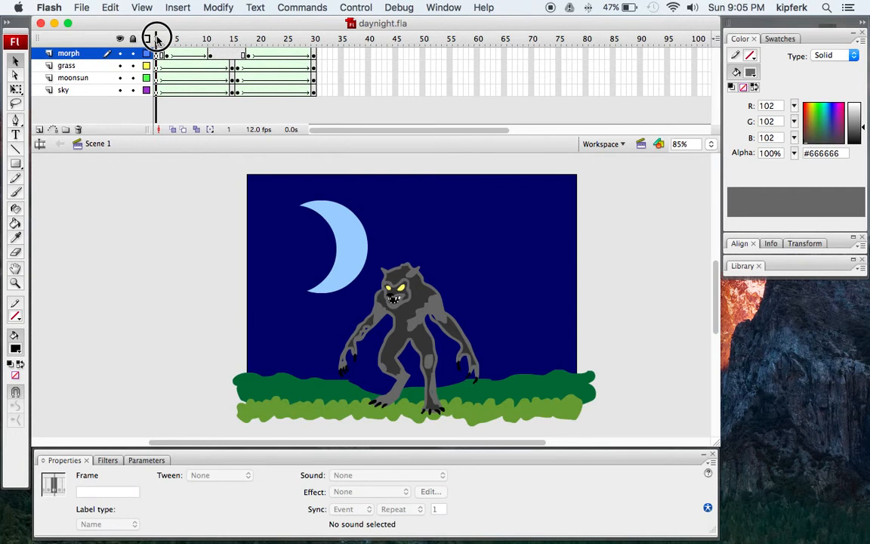
{"action": "left_click_drag", "start_coordinate": [156, 38], "coordinate": [321, 46]}
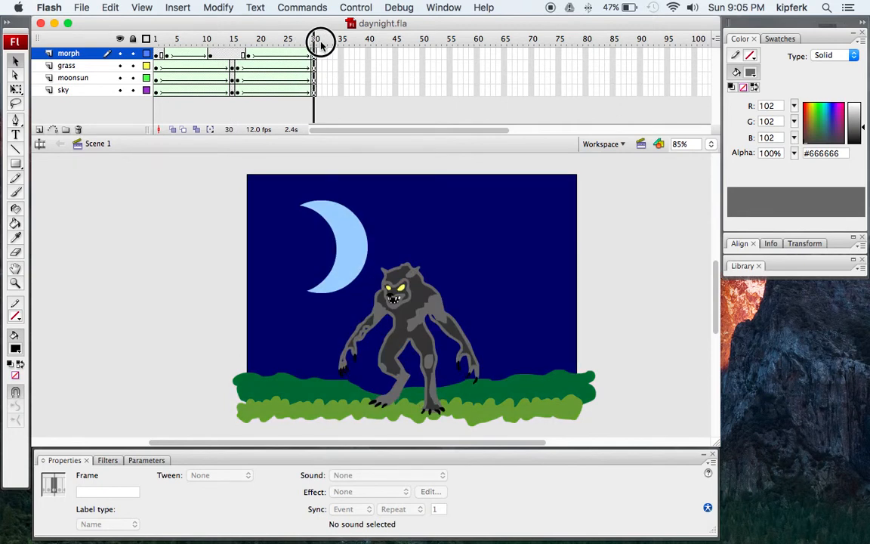
{"action": "left_click_drag", "start_coordinate": [321, 45], "coordinate": [145, 40]}
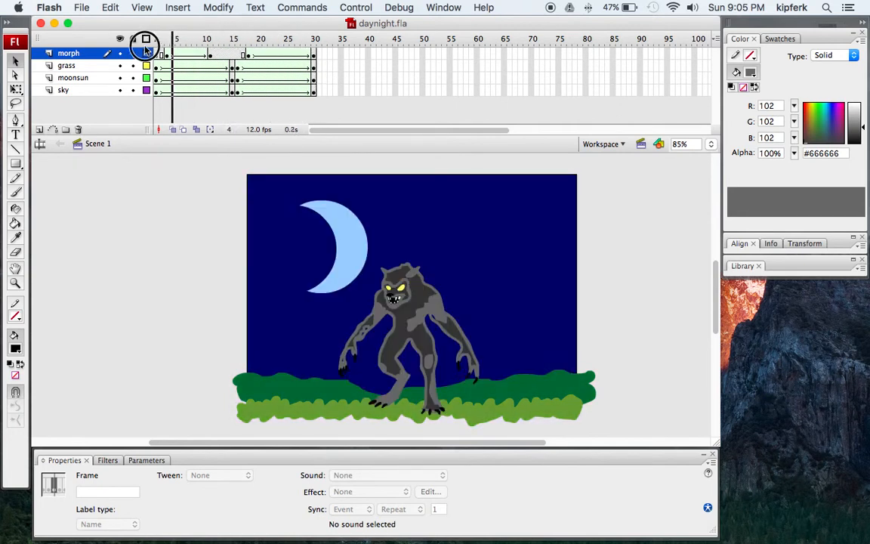
Step: Create a new Flash File (ActionScript 3.0) document
{"action": "left_click", "coordinate": [80, 7]}
{"action": "left_click", "coordinate": [86, 28]}
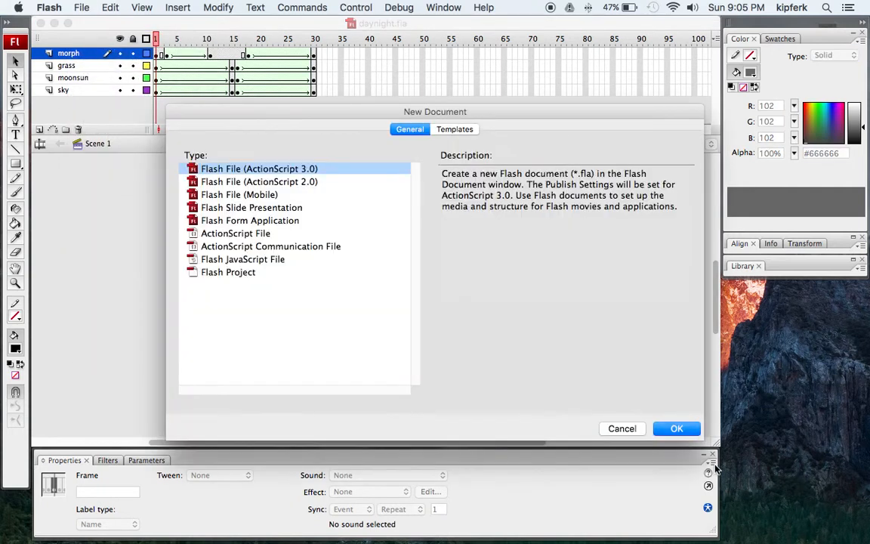
{"action": "left_click", "coordinate": [677, 428]}
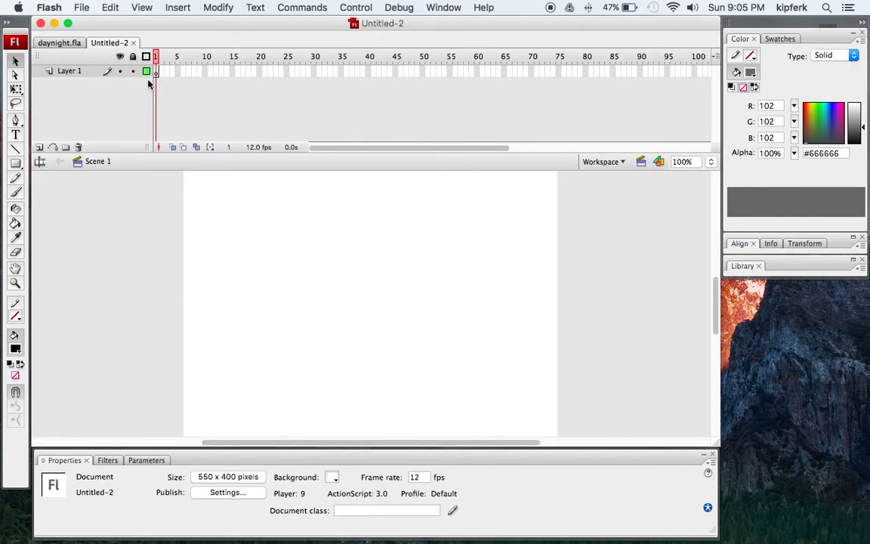
Step: Rename Layer 1 as moonsun
{"action": "left_click", "coordinate": [77, 72]}
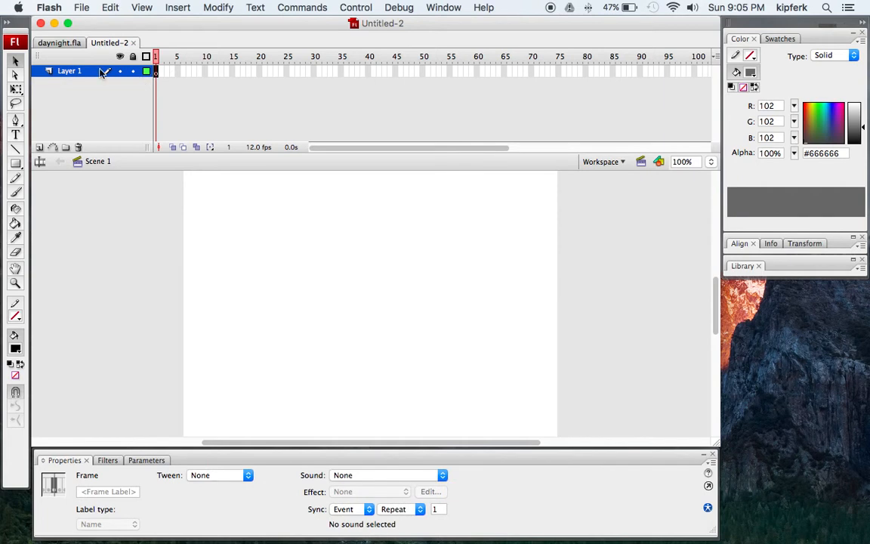
{"action": "double_click", "coordinate": [67, 73]}
{"action": "type", "text": "m"}
{"action": "type", "text": "oonsun"}
{"action": "key", "text": "Return"}
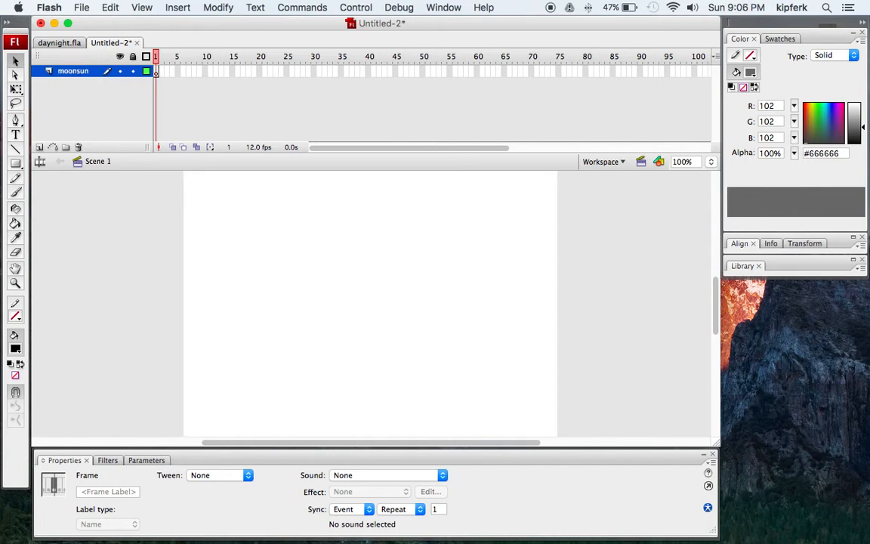
Step: Draw a circle about 140 px wide in the stage's upper left area and fill it with light blue #66CCFF
{"action": "left_click_drag", "start_coordinate": [15, 163], "coordinate": [43, 195]}
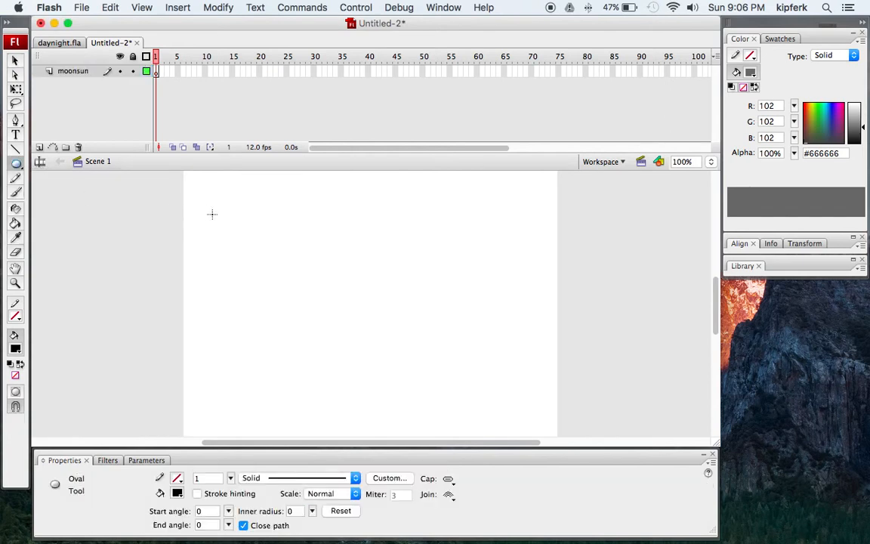
{"action": "left_click_drag", "start_coordinate": [229, 204], "coordinate": [328, 298]}
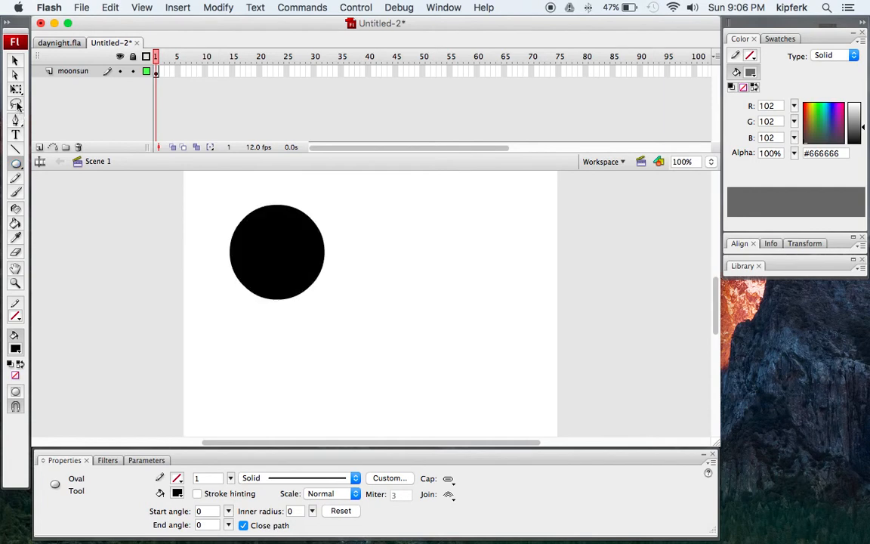
{"action": "left_click", "coordinate": [15, 66]}
{"action": "left_click", "coordinate": [15, 348]}
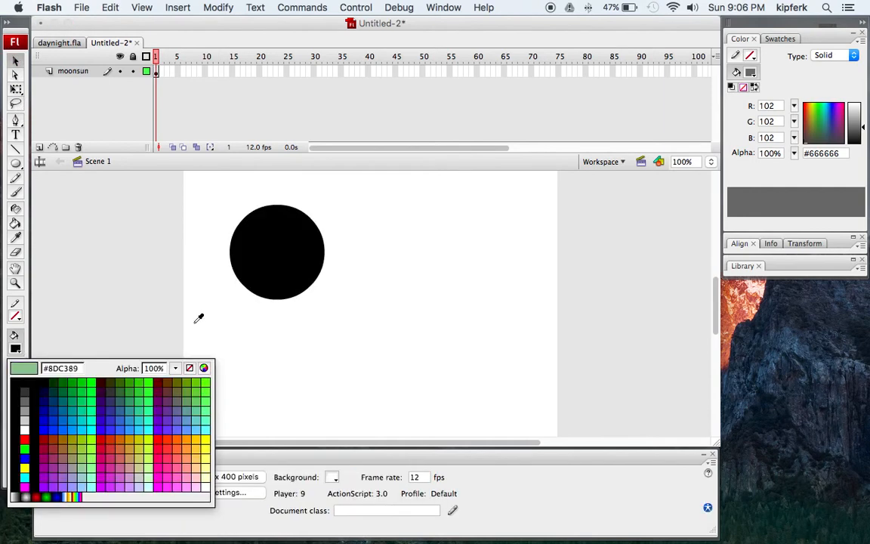
{"action": "left_click", "coordinate": [199, 426]}
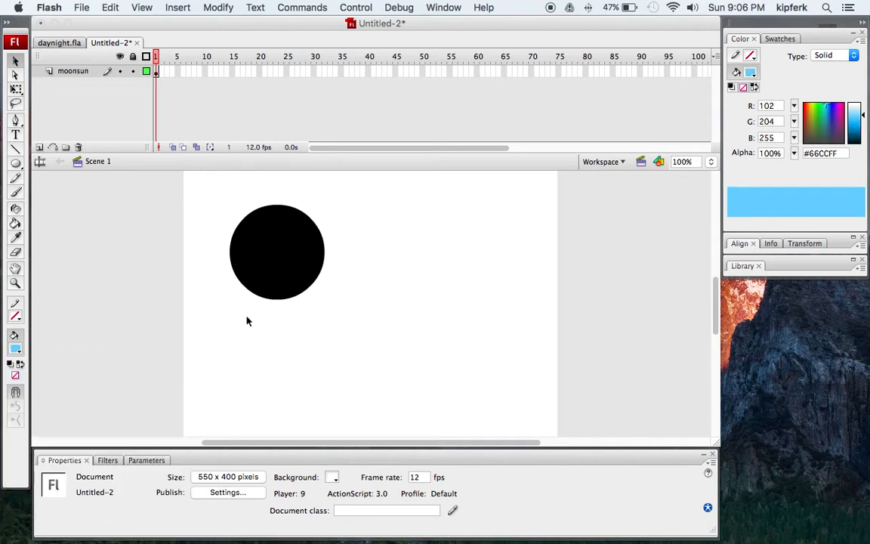
{"action": "left_click", "coordinate": [15, 223]}
{"action": "left_click", "coordinate": [302, 230]}
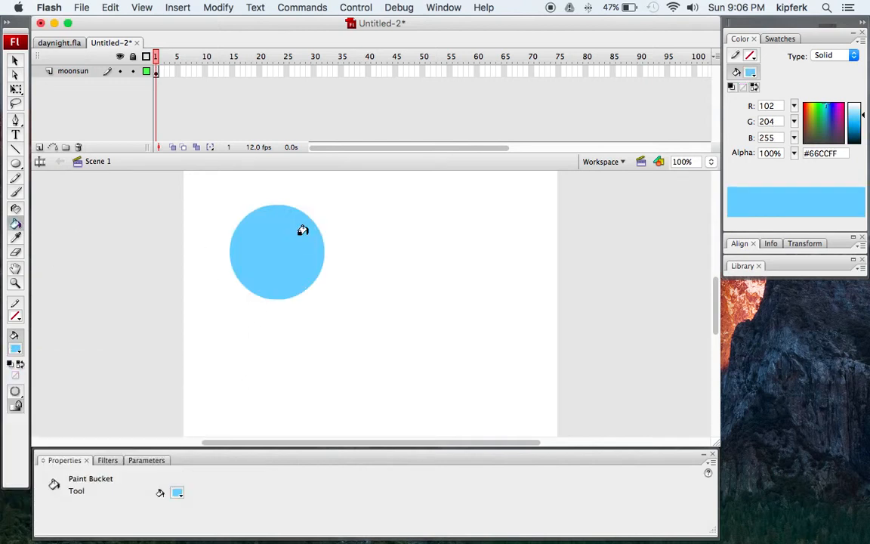
Step: Try overlapping the moon circle with a second circle in the same light blue, and undo it
{"action": "left_click", "coordinate": [15, 165]}
{"action": "left_click_drag", "start_coordinate": [186, 210], "coordinate": [295, 312]}
{"action": "left_click", "coordinate": [15, 60]}
{"action": "left_click", "coordinate": [230, 287]}
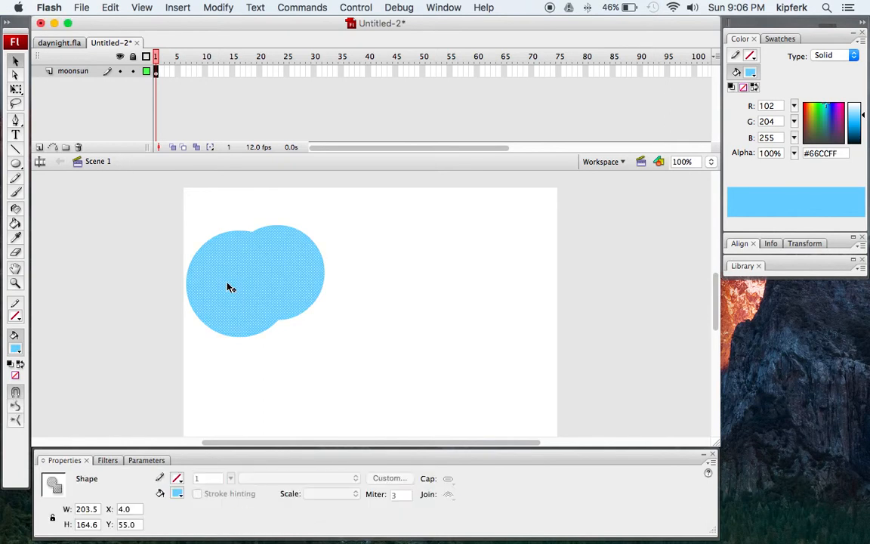
{"action": "left_click", "coordinate": [371, 326]}
{"action": "key", "text": "super+a"}
{"action": "left_click", "coordinate": [372, 328]}
{"action": "key", "text": "super+z"}
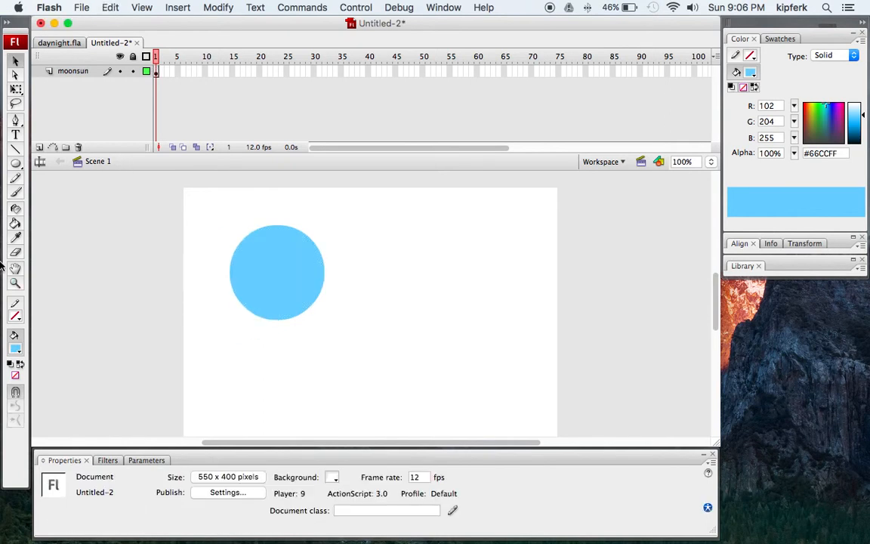
Step: Cut the light blue circle into a crescent by overlapping a dark blue #003366 circle about 140 px wide and deleting it
{"action": "left_click", "coordinate": [15, 348]}
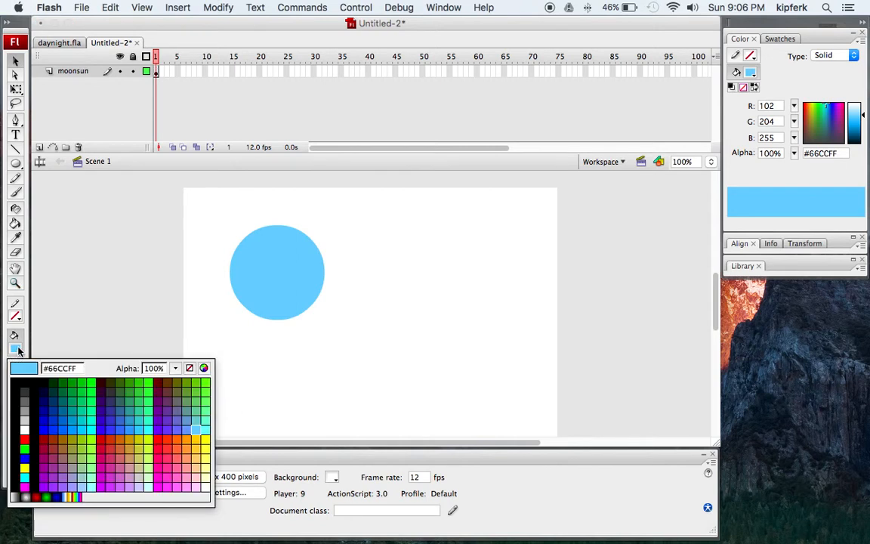
{"action": "left_click", "coordinate": [53, 398]}
{"action": "left_click", "coordinate": [18, 164]}
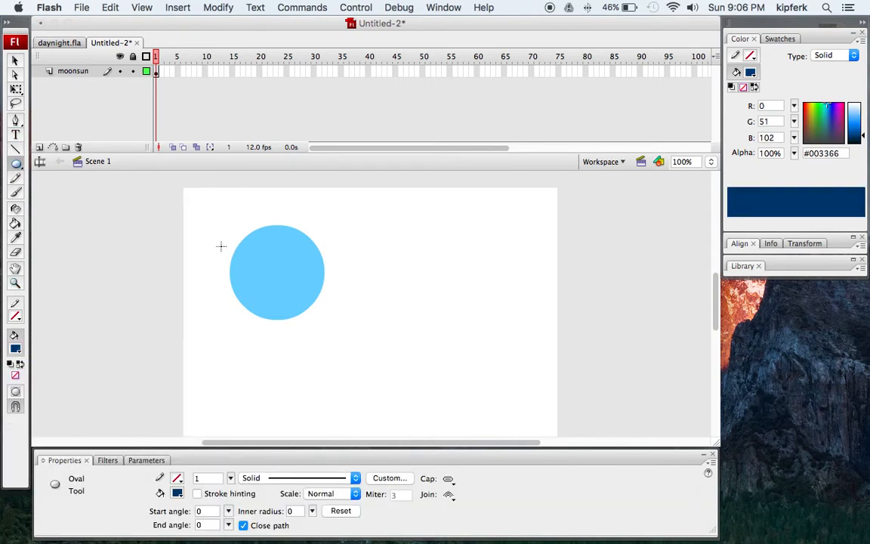
{"action": "left_click_drag", "start_coordinate": [199, 238], "coordinate": [291, 333]}
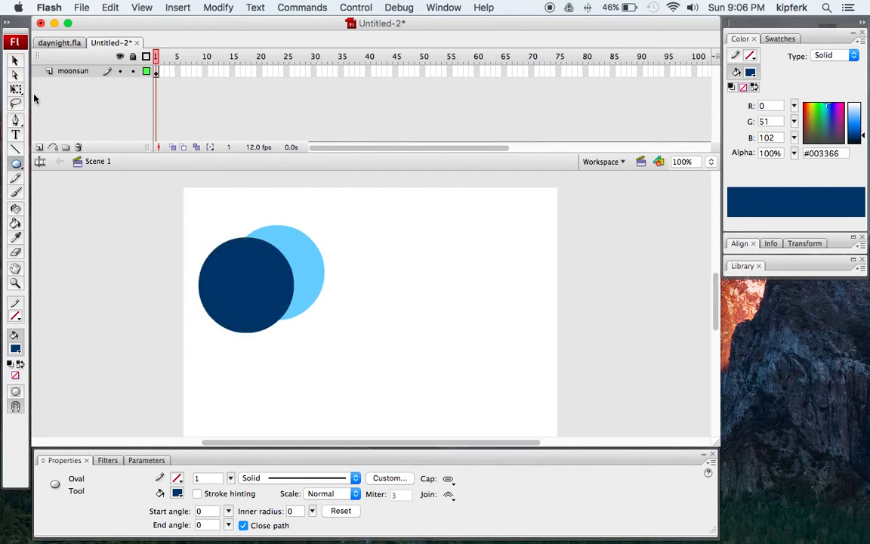
{"action": "left_click", "coordinate": [14, 60]}
{"action": "left_click", "coordinate": [258, 284]}
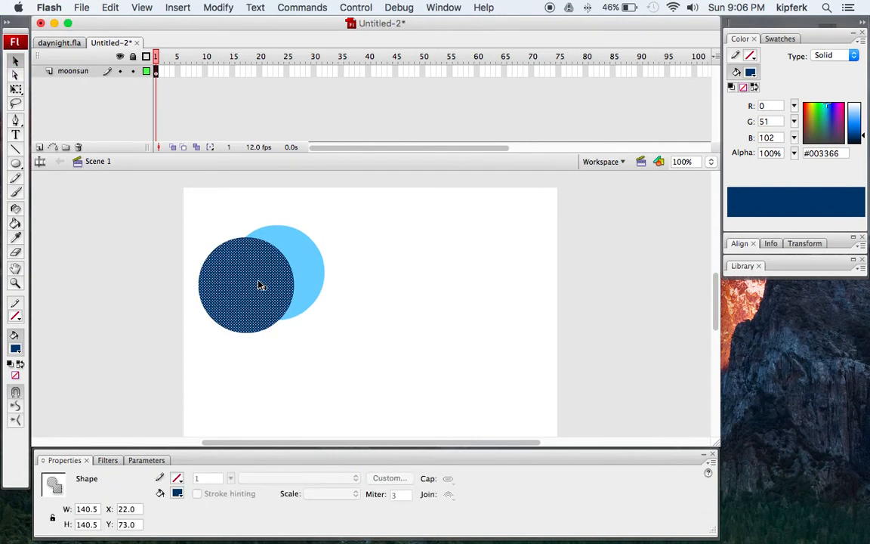
{"action": "key", "text": "Delete"}
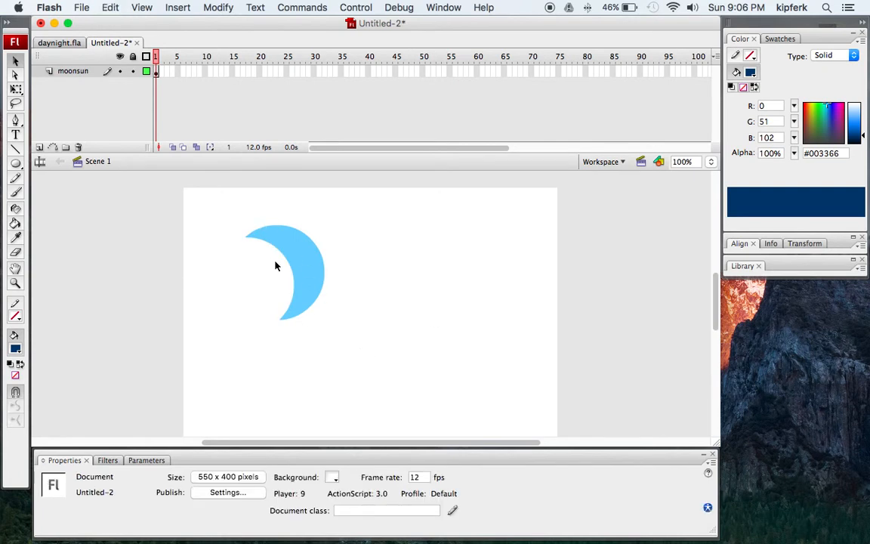
Step: Insert a keyframe at frame 15 of the moonsun layer
{"action": "left_click", "coordinate": [306, 252]}
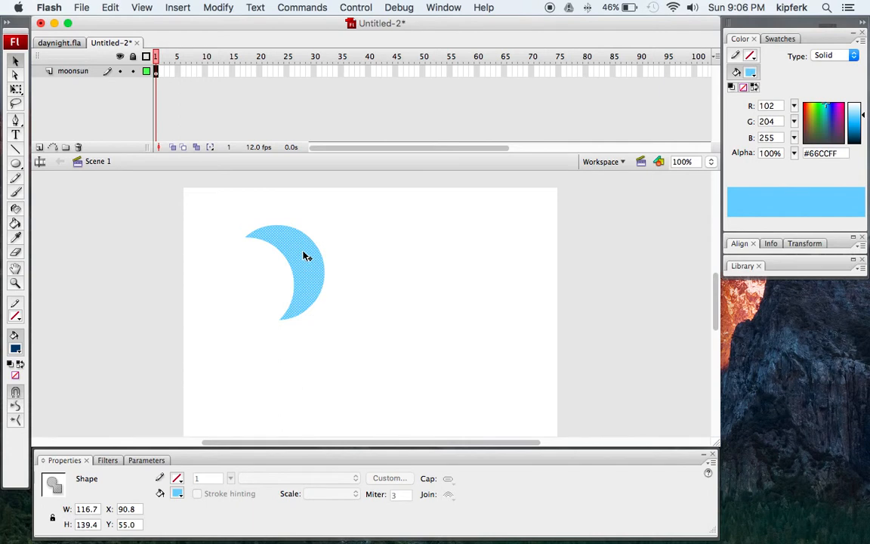
{"action": "left_click", "coordinate": [234, 73]}
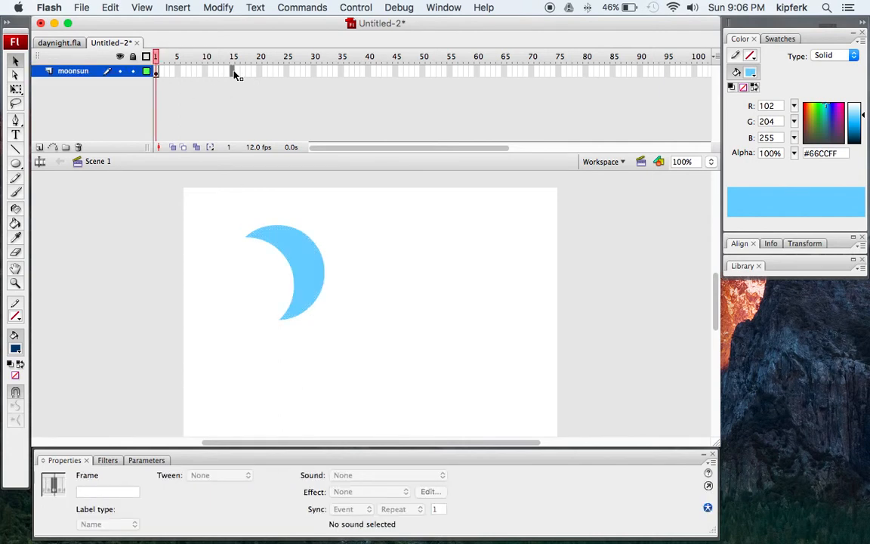
{"action": "key", "text": "F6"}
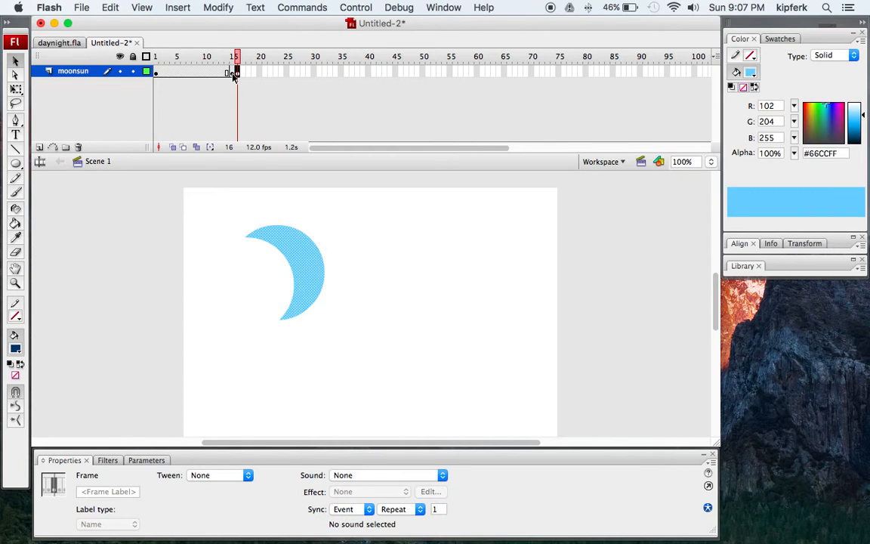
{"action": "left_click", "coordinate": [233, 73]}
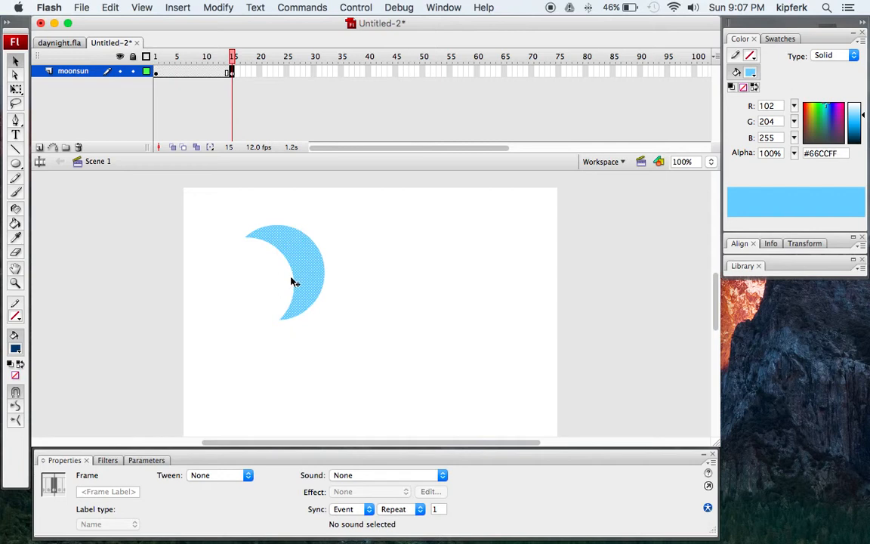
Step: Cut the crescent moon out of frame 15
{"action": "left_click", "coordinate": [15, 164]}
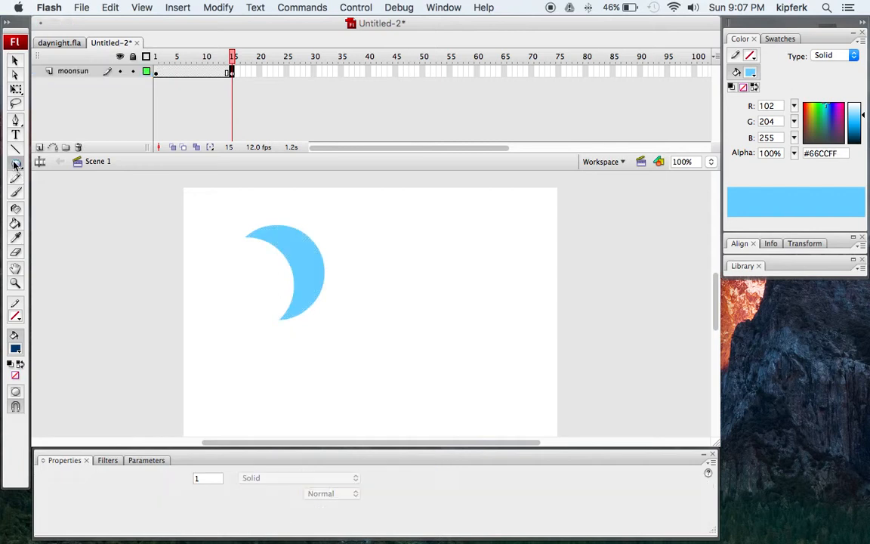
{"action": "key", "text": "v"}
{"action": "left_click", "coordinate": [311, 264]}
{"action": "key", "text": "super+x"}
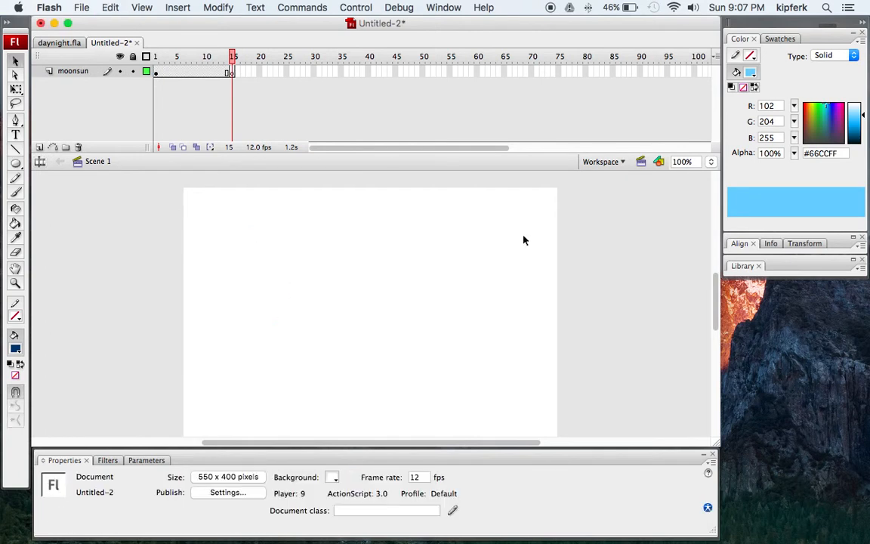
Step: Draw a circle about 132 px wide in the stage's upper right area on frame 15 and move it to about X 356, Y 52
{"action": "left_click", "coordinate": [15, 164]}
{"action": "left_click_drag", "start_coordinate": [442, 234], "coordinate": [527, 327]}
{"action": "left_click", "coordinate": [15, 60]}
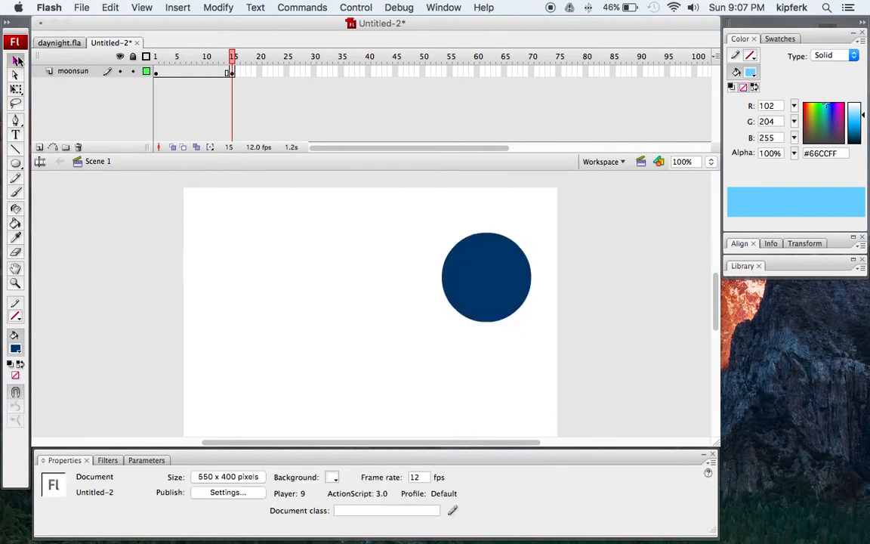
{"action": "left_click", "coordinate": [475, 268]}
{"action": "left_click_drag", "start_coordinate": [479, 268], "coordinate": [464, 258]}
{"action": "left_click", "coordinate": [368, 288]}
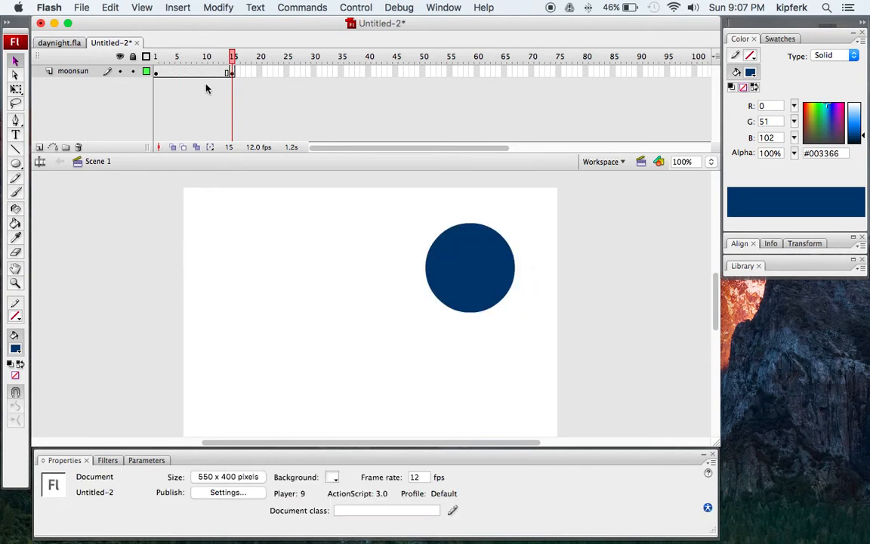
Step: Compare the moon on frame 1 with the circle on frame 15, and recolor the circle to sun yellow #FFCC33
{"action": "left_click", "coordinate": [155, 71]}
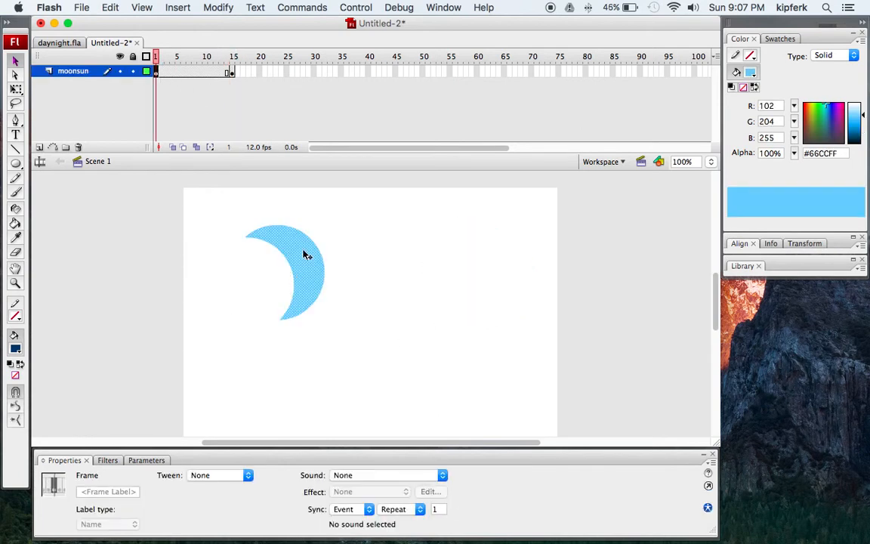
{"action": "left_click_drag", "start_coordinate": [166, 55], "coordinate": [237, 58]}
{"action": "left_click", "coordinate": [486, 275]}
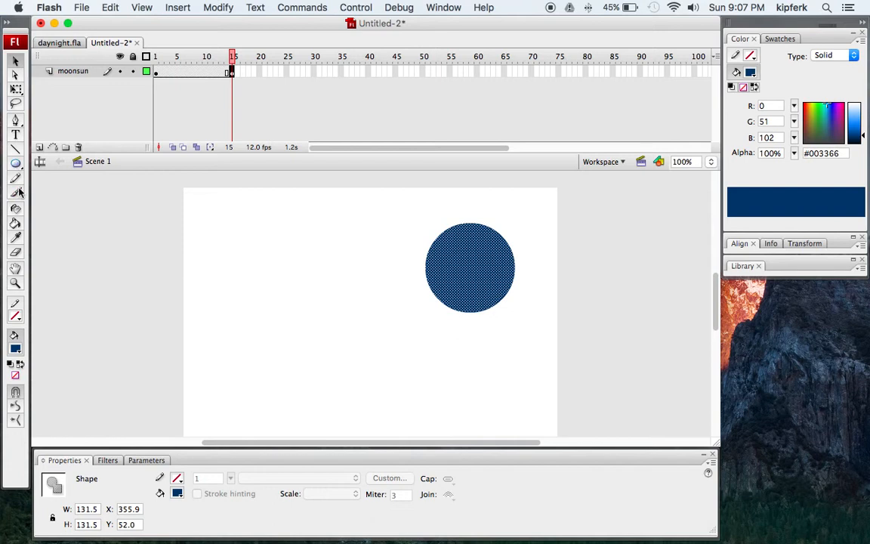
{"action": "left_click", "coordinate": [15, 348]}
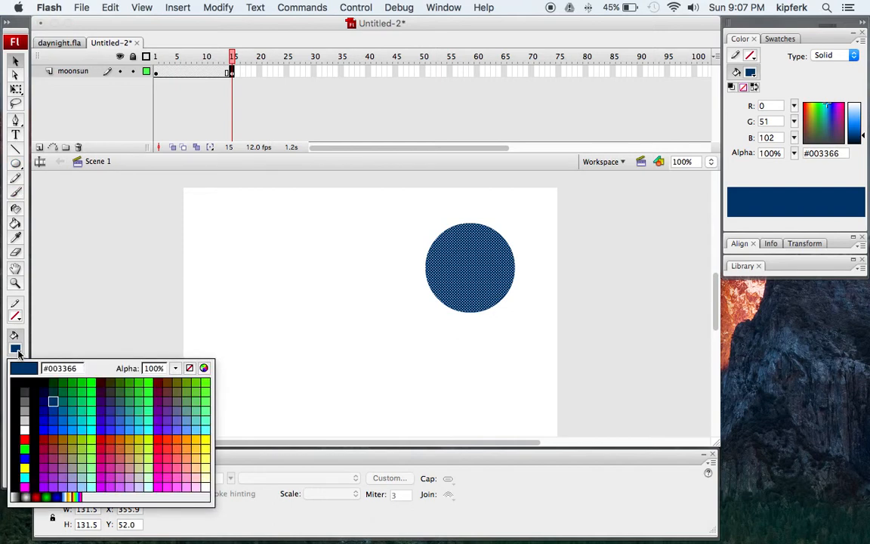
{"action": "left_click", "coordinate": [200, 445]}
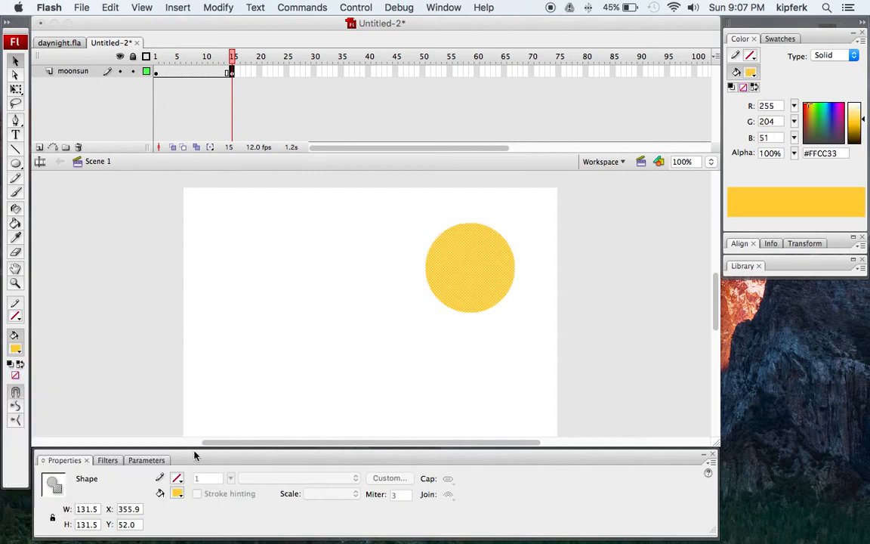
Step: Create a shape tween on the moonsun layer from frame 1 to frame 15 and scrub the playhead to preview the morph
{"action": "left_click", "coordinate": [156, 72]}
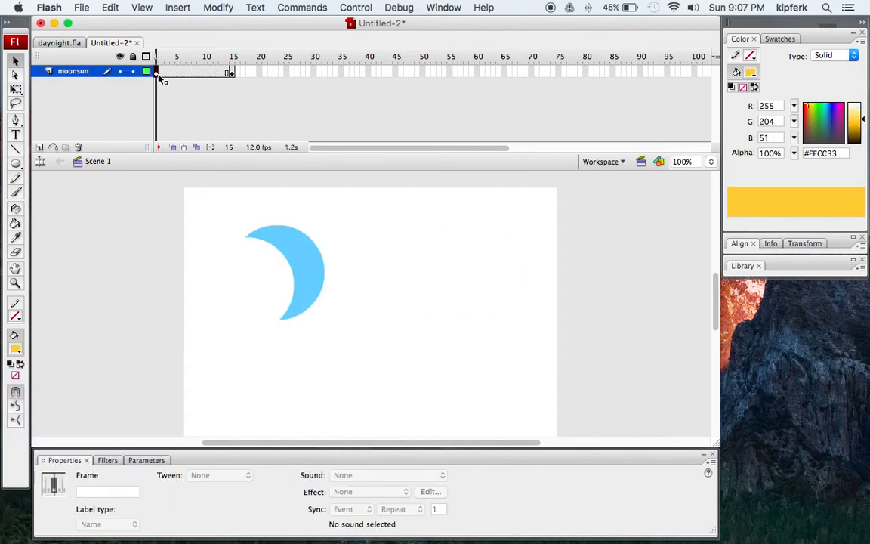
{"action": "left_click", "coordinate": [157, 57]}
{"action": "mouse_move", "coordinate": [157, 57]}
{"action": "left_mouse_down"}
{"action": "mouse_move", "coordinate": [229, 54]}
{"action": "mouse_move", "coordinate": [148, 60]}
{"action": "left_mouse_up"}
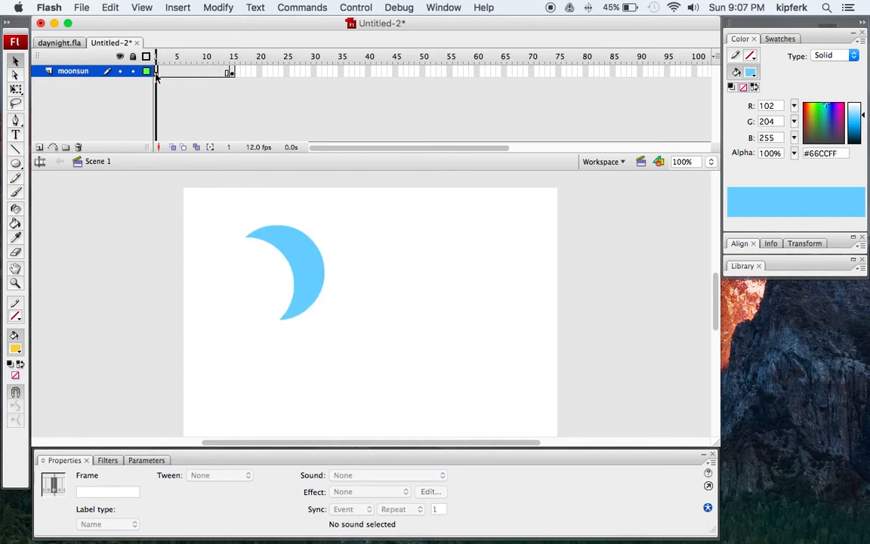
{"action": "right_click", "coordinate": [156, 72]}
{"action": "left_click", "coordinate": [188, 94]}
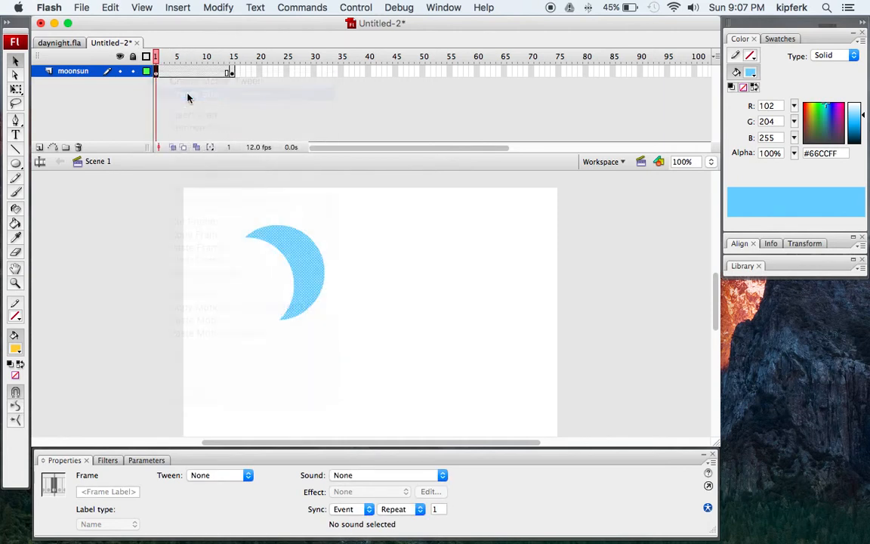
{"action": "left_click", "coordinate": [158, 57]}
{"action": "mouse_move", "coordinate": [158, 58]}
{"action": "left_mouse_down"}
{"action": "mouse_move", "coordinate": [244, 56]}
{"action": "mouse_move", "coordinate": [155, 57]}
{"action": "left_mouse_up"}
{"action": "left_click", "coordinate": [157, 71]}
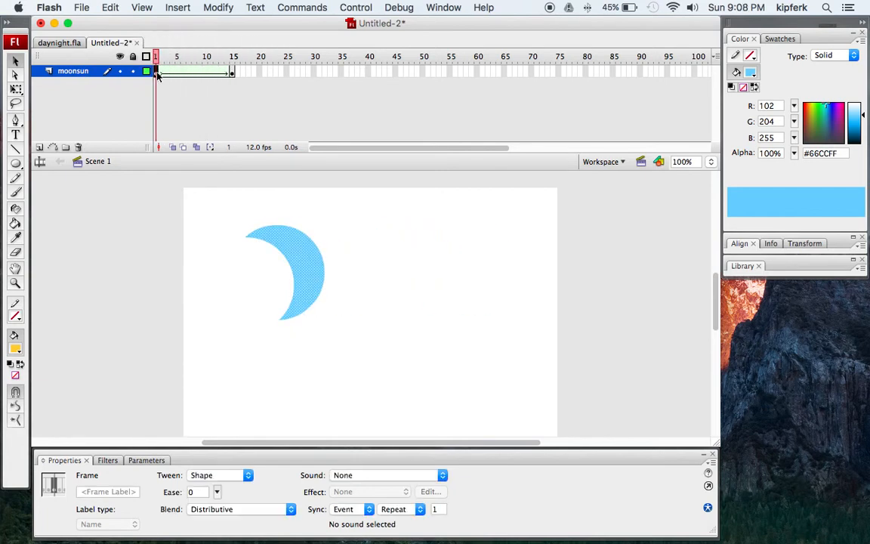
Step: Compare the properties of the moon shape, the document and frame 1's shape tween on the moonsun layer
{"action": "left_click", "coordinate": [174, 317]}
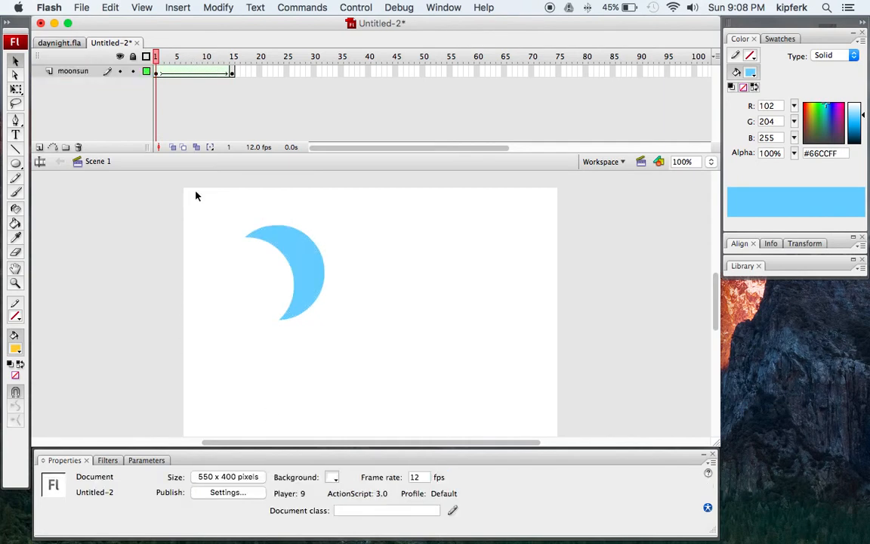
{"action": "left_click", "coordinate": [321, 270]}
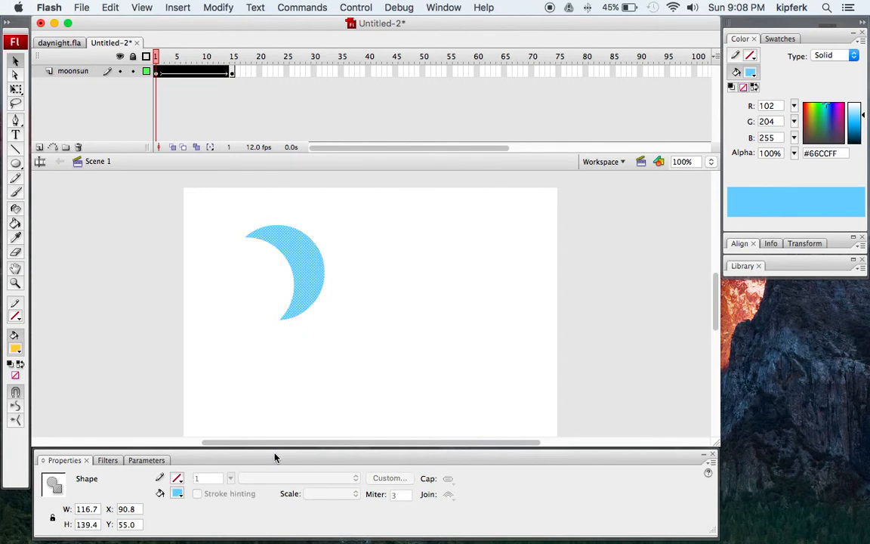
{"action": "left_click", "coordinate": [244, 276]}
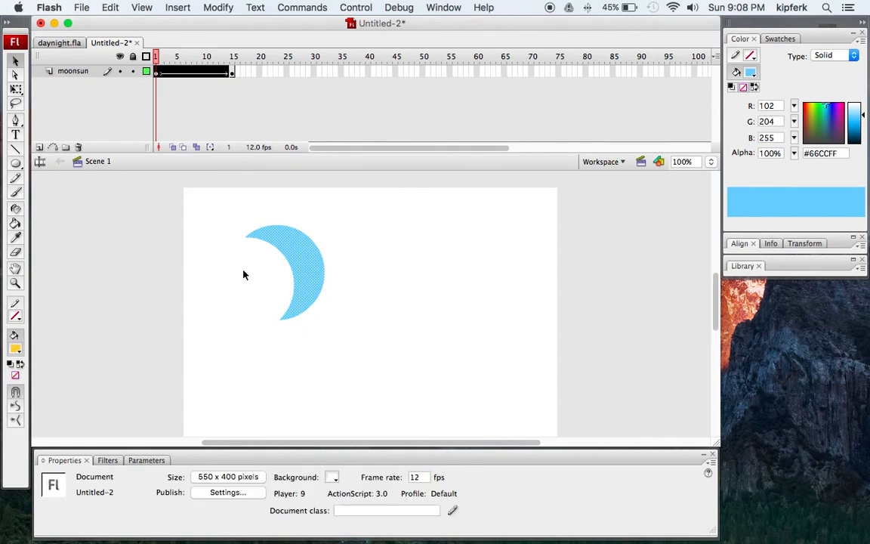
{"action": "left_click", "coordinate": [159, 76]}
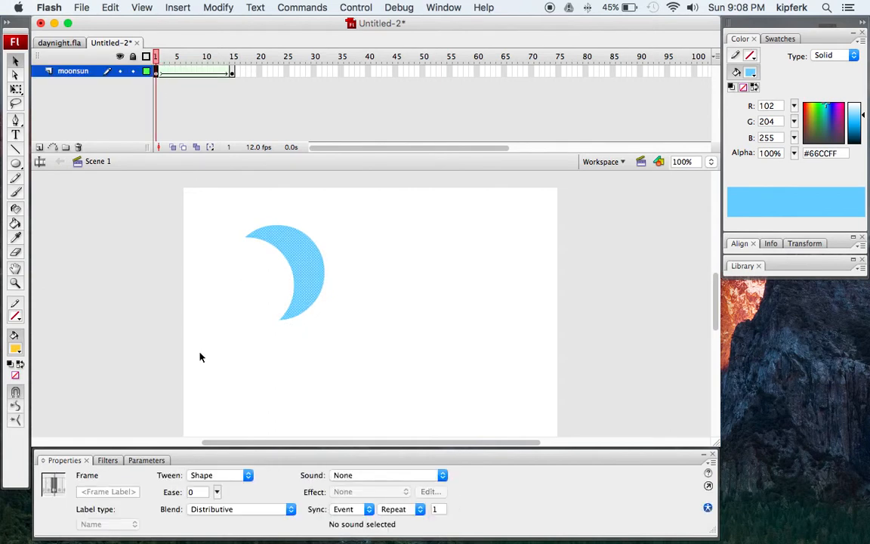
{"action": "left_click", "coordinate": [244, 481]}
{"action": "left_click", "coordinate": [226, 477]}
{"action": "left_click", "coordinate": [232, 281]}
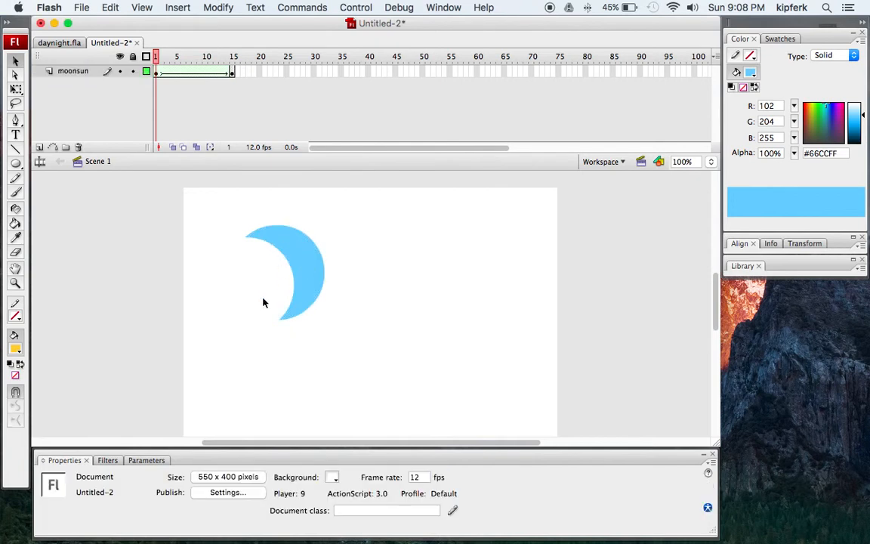
{"action": "left_click", "coordinate": [157, 72]}
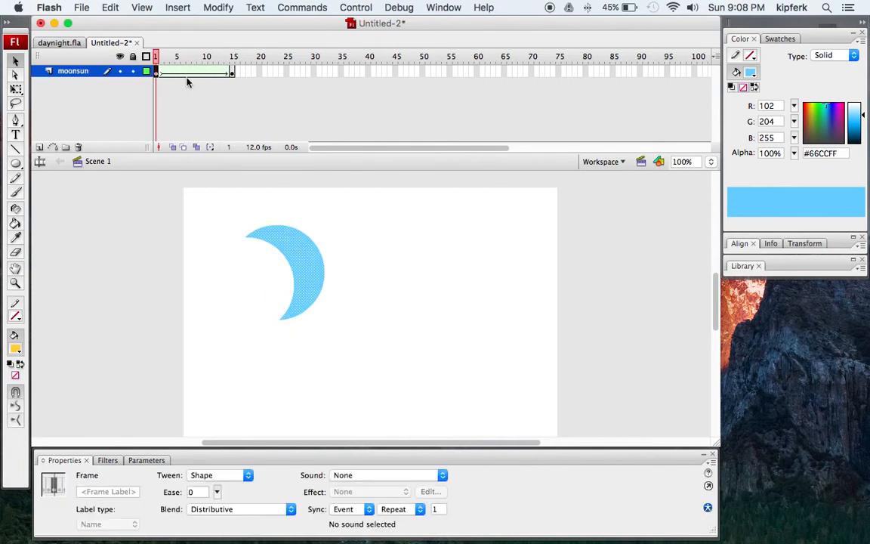
Step: Insert keyframes holding the sun at frames 16 and 30 of the moonsun layer
{"action": "left_click", "coordinate": [232, 73]}
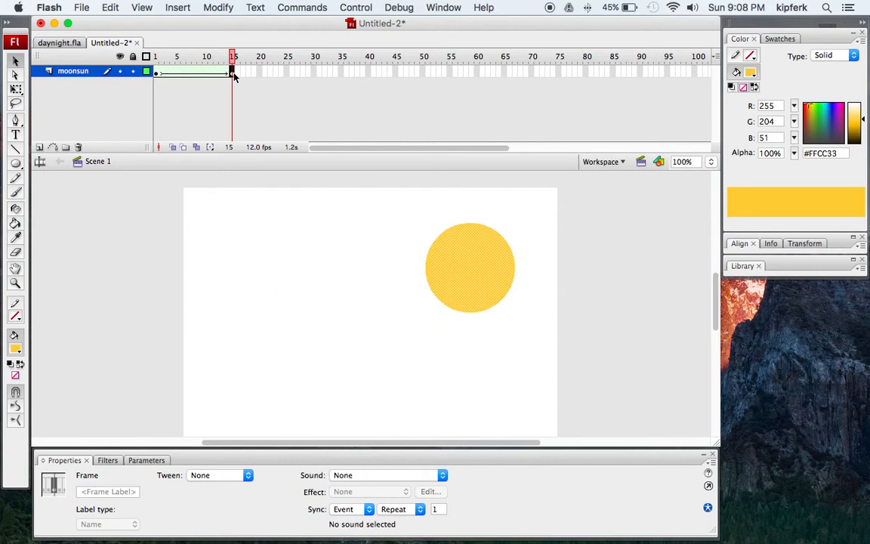
{"action": "left_click", "coordinate": [236, 73]}
{"action": "left_click", "coordinate": [314, 73]}
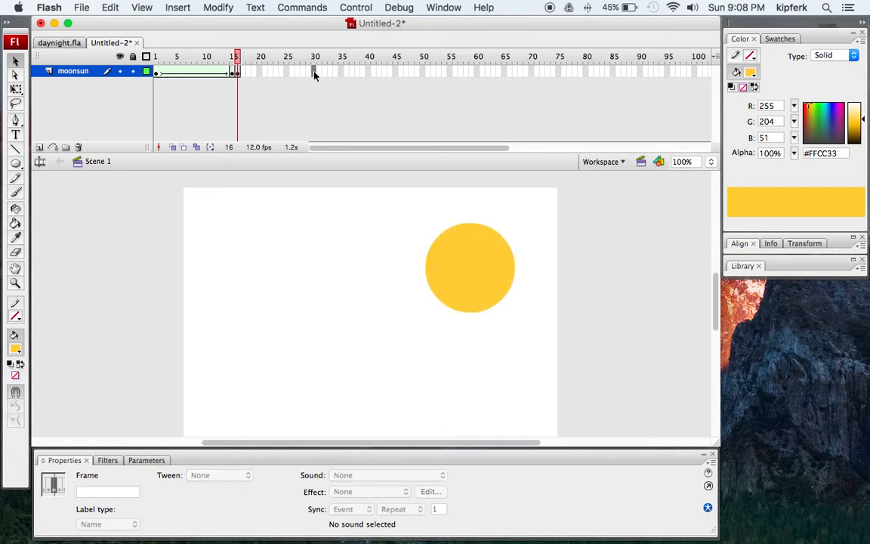
{"action": "key", "text": "F6"}
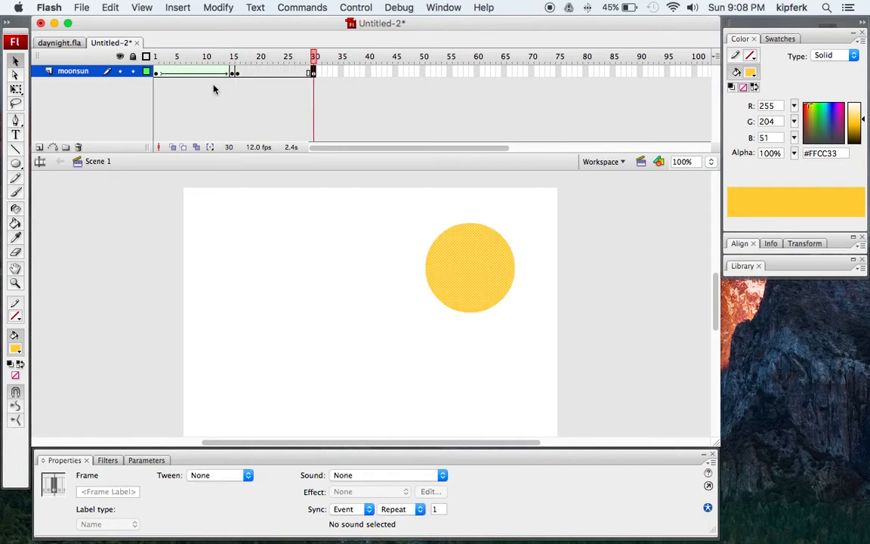
Step: Copy the moon keyframe from frame 1 and paste it over frame 30 of the moonsun layer
{"action": "left_click", "coordinate": [156, 73]}
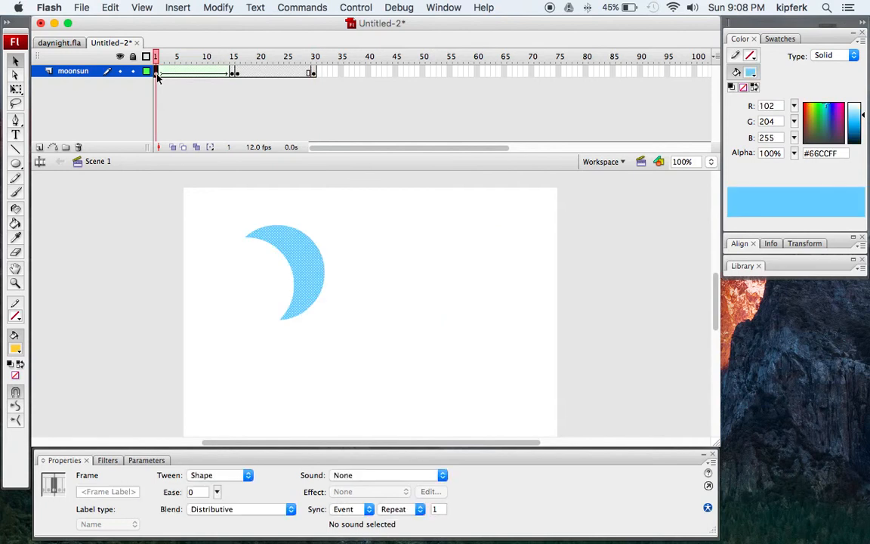
{"action": "right_click", "coordinate": [156, 73]}
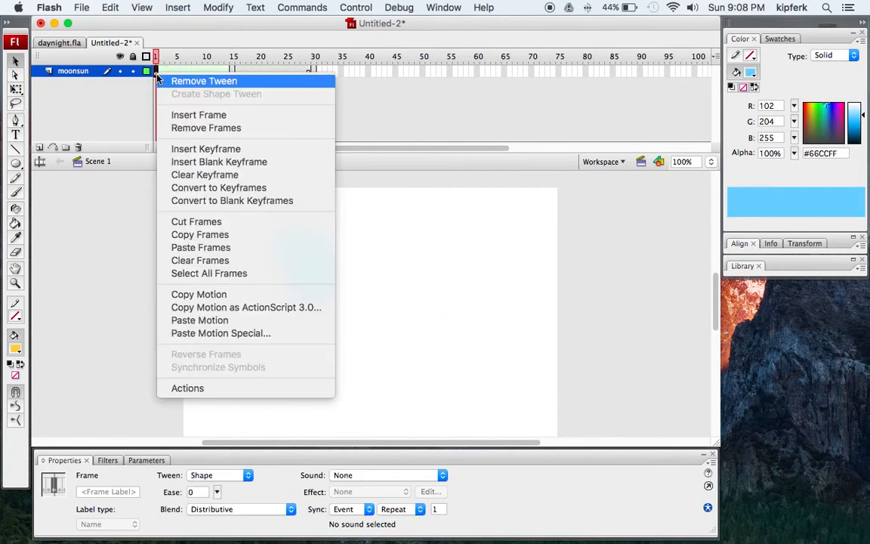
{"action": "left_click", "coordinate": [220, 236]}
{"action": "left_click", "coordinate": [314, 73]}
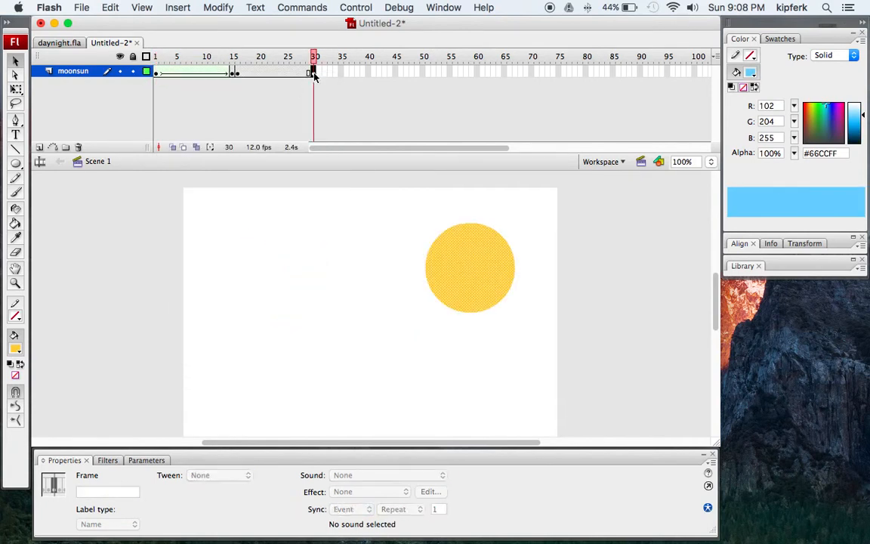
{"action": "right_click", "coordinate": [314, 74]}
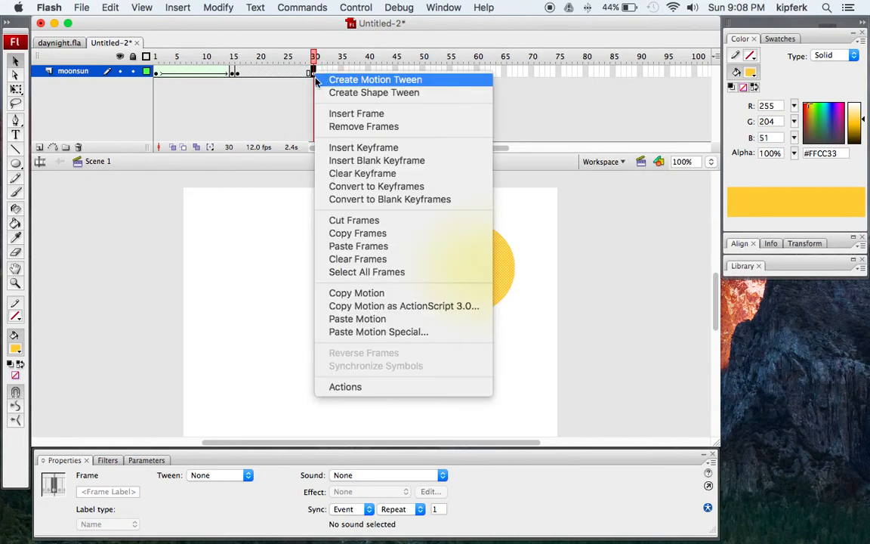
{"action": "left_click", "coordinate": [358, 247]}
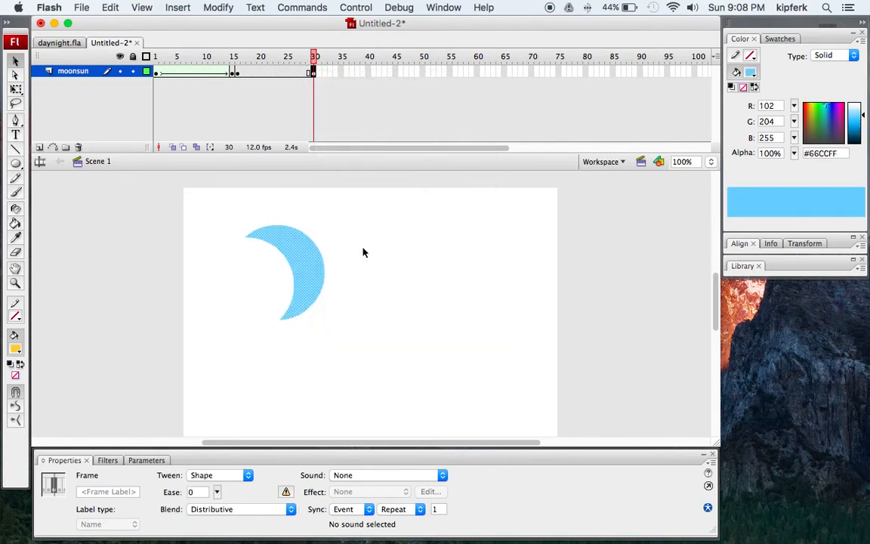
Step: Create a shape tween from frame 16 to frame 30 on the moonsun layer, then preview the full moon-sun-moon loop as a test movie
{"action": "left_click", "coordinate": [239, 73]}
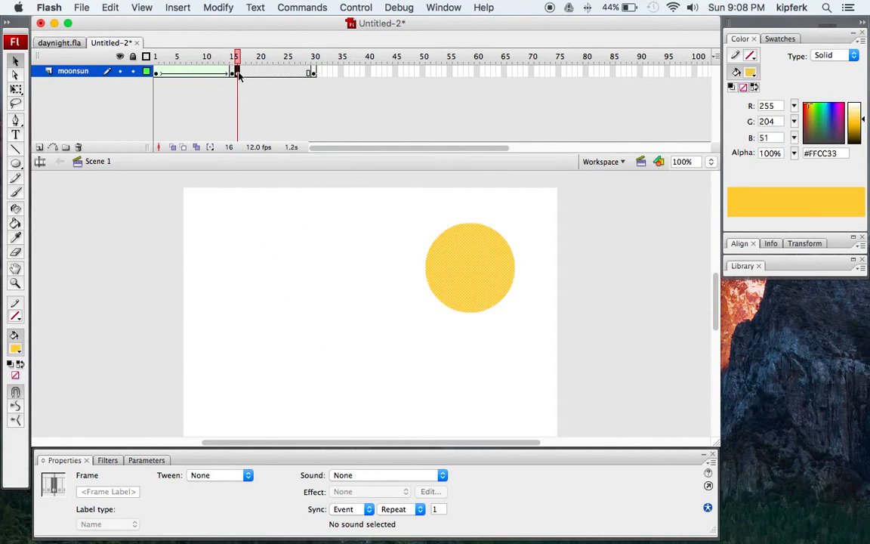
{"action": "right_click", "coordinate": [238, 72]}
{"action": "left_click", "coordinate": [262, 94]}
{"action": "left_click_drag", "start_coordinate": [236, 57], "coordinate": [146, 58]}
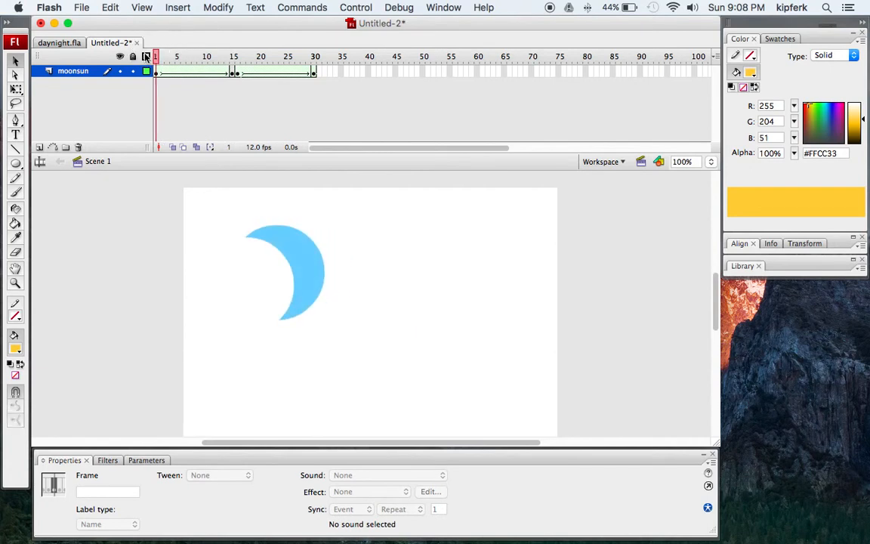
{"action": "key", "text": "super+Return"}
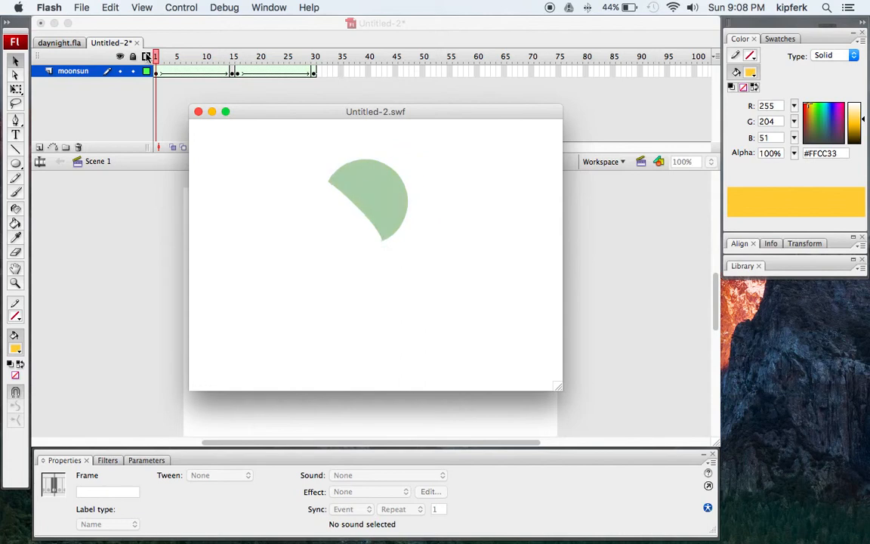
{"action": "left_click", "coordinate": [198, 113]}
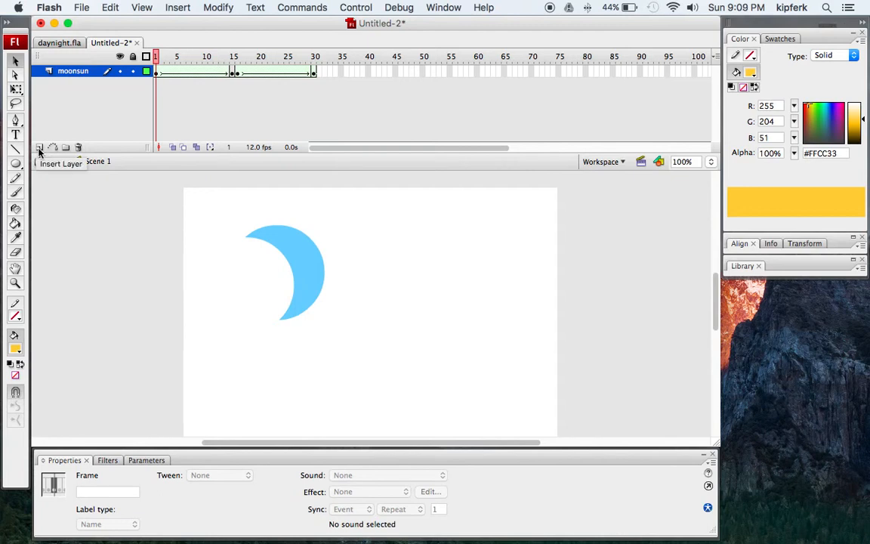
Step: Add a new layer named background and place it beneath the moonsun layer
{"action": "left_click", "coordinate": [39, 148]}
{"action": "double_click", "coordinate": [73, 72]}
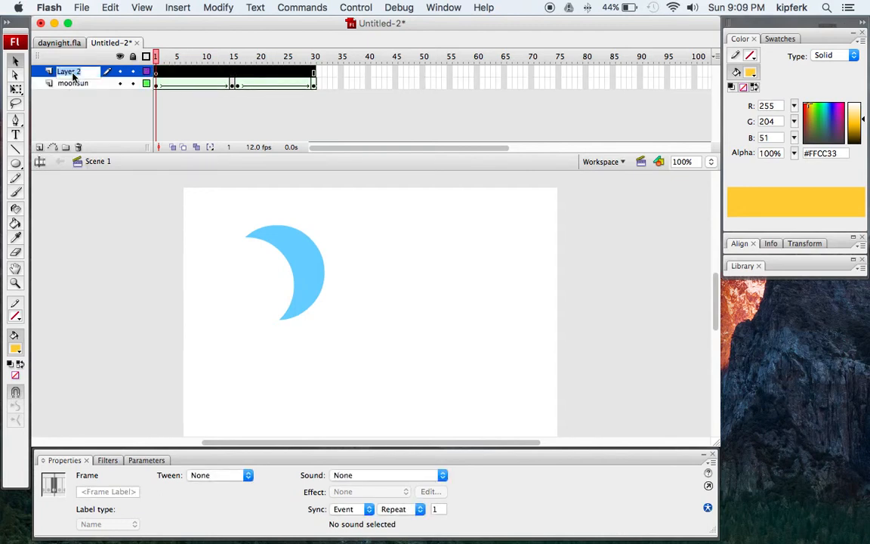
{"action": "type", "text": "background"}
{"action": "left_click_drag", "start_coordinate": [83, 71], "coordinate": [85, 96]}
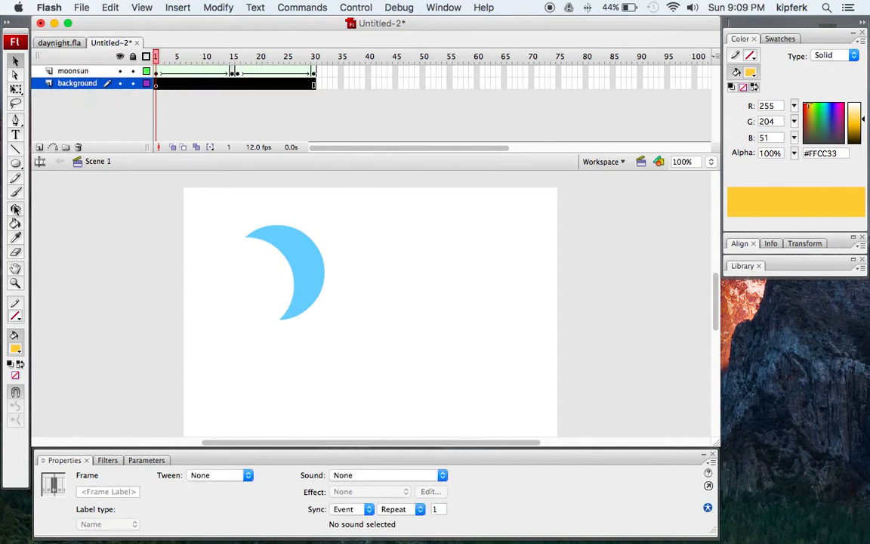
Step: Draw a dark blue #003366 rectangle about 561 by 381 px over the stage on the background layer, starting just outside its upper-left corner
{"action": "left_click_drag", "start_coordinate": [15, 164], "coordinate": [65, 179]}
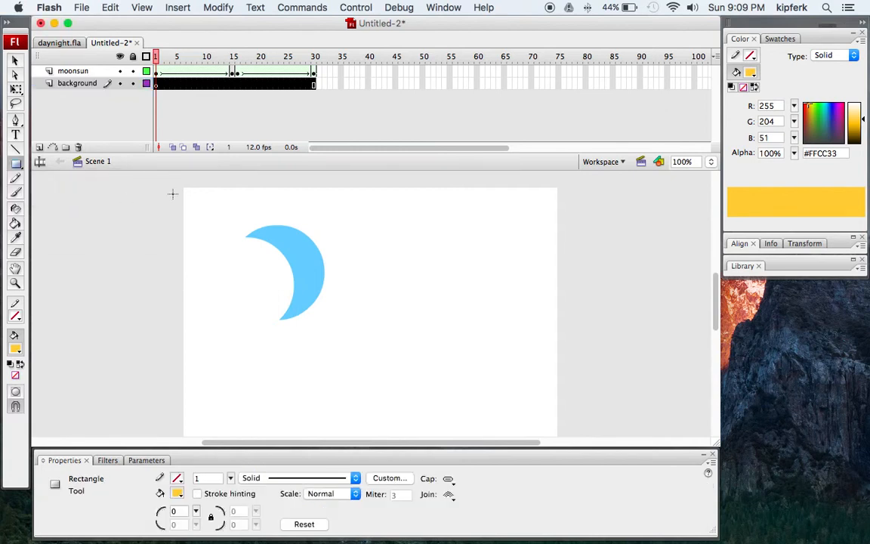
{"action": "left_click", "coordinate": [15, 348]}
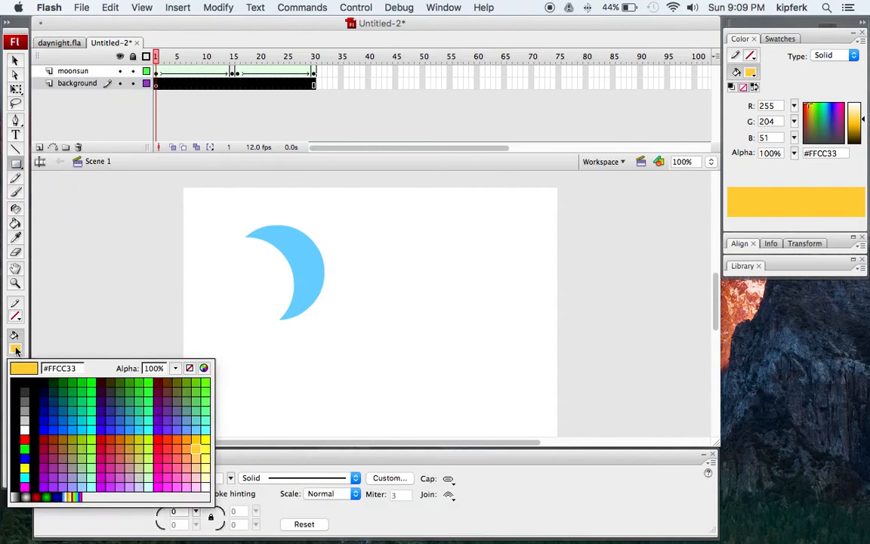
{"action": "left_click", "coordinate": [53, 401]}
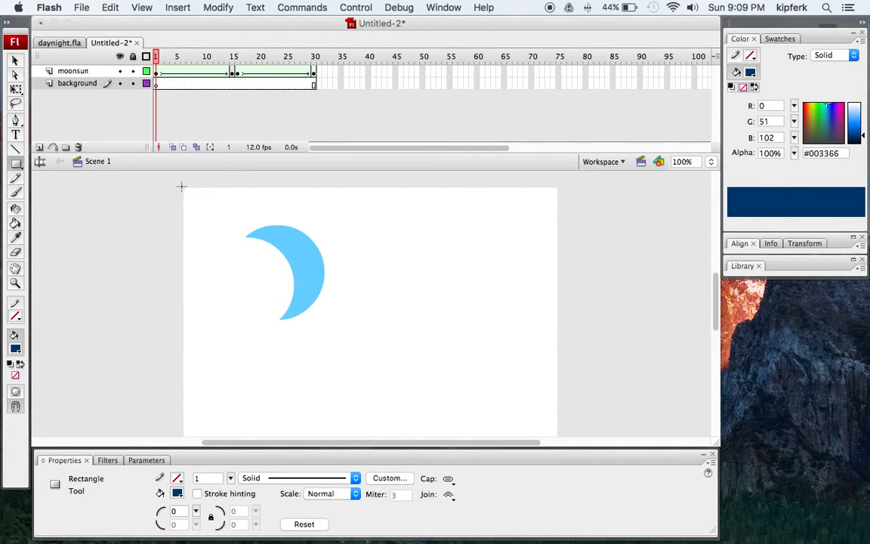
{"action": "left_click_drag", "start_coordinate": [181, 185], "coordinate": [563, 446]}
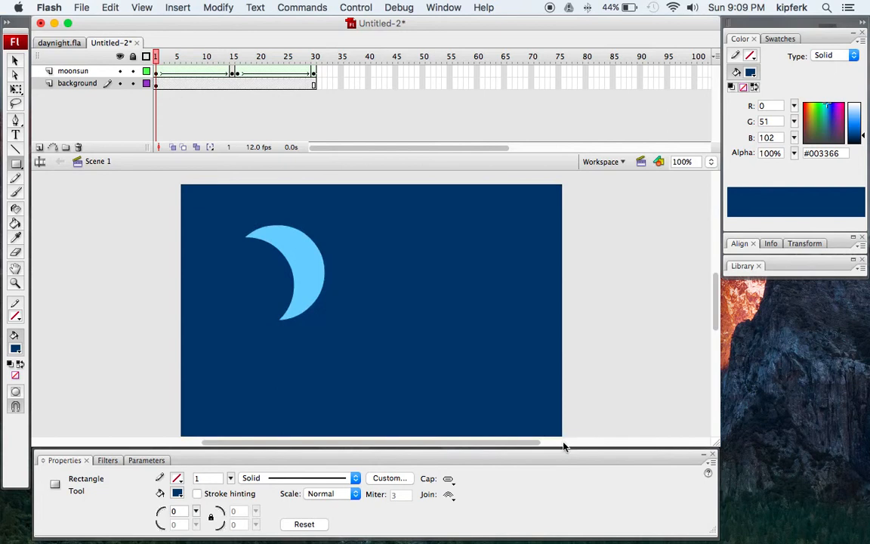
Step: Stretch the background rectangle downward with Free Transform to about 412 px high so it covers the whole stage
{"action": "scroll", "coordinate": [647, 347], "scroll_direction": "down", "scroll_amount": 3}
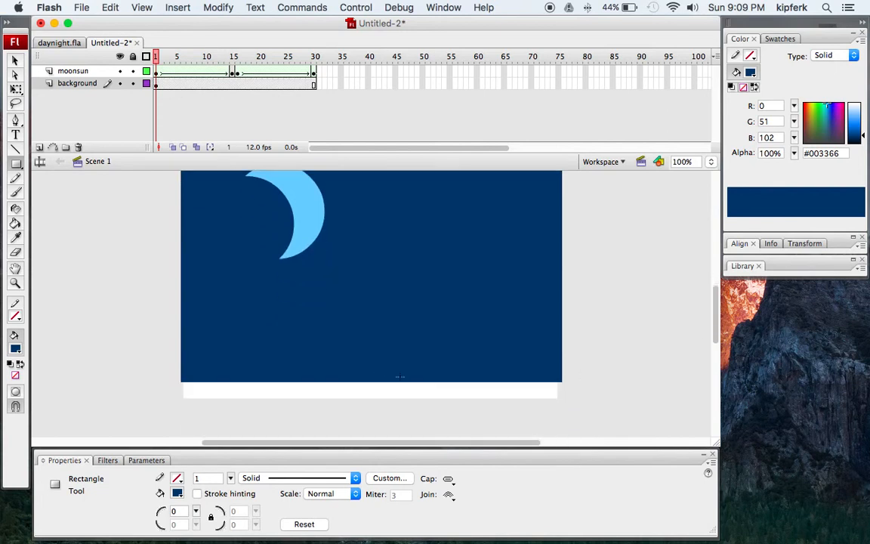
{"action": "left_click", "coordinate": [15, 61]}
{"action": "left_click", "coordinate": [445, 356]}
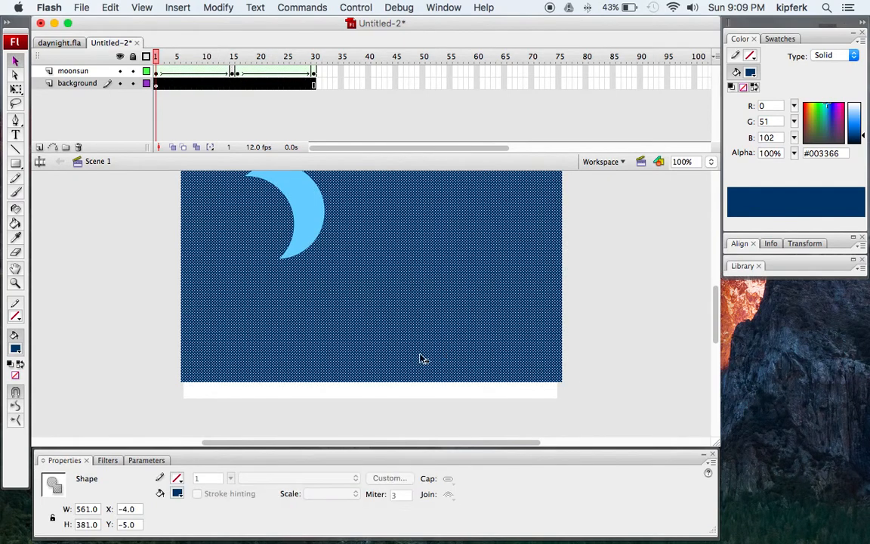
{"action": "left_click", "coordinate": [16, 89]}
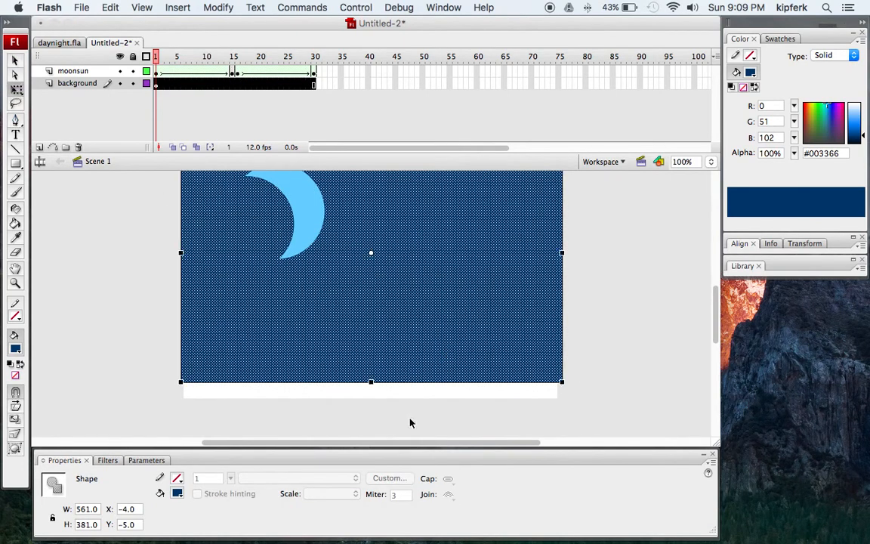
{"action": "left_click_drag", "start_coordinate": [369, 381], "coordinate": [370, 403]}
{"action": "left_click", "coordinate": [145, 307]}
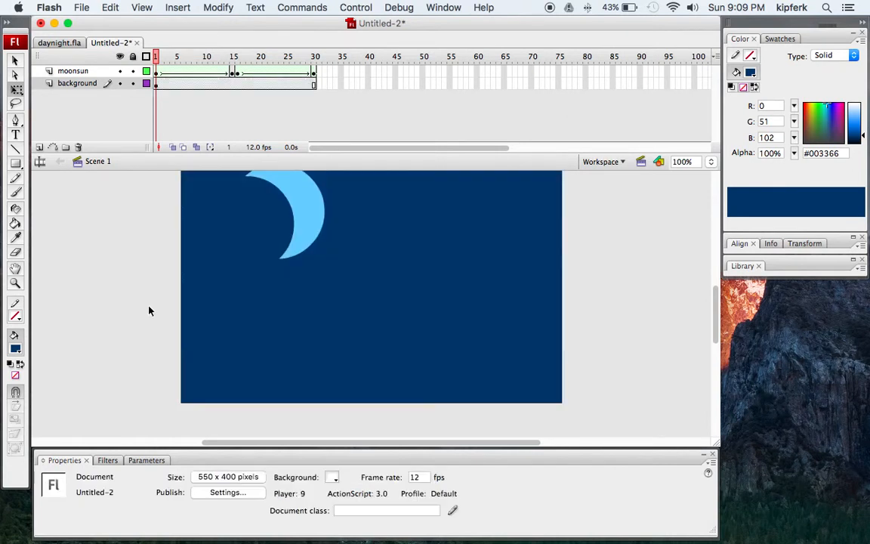
{"action": "left_click", "coordinate": [156, 83]}
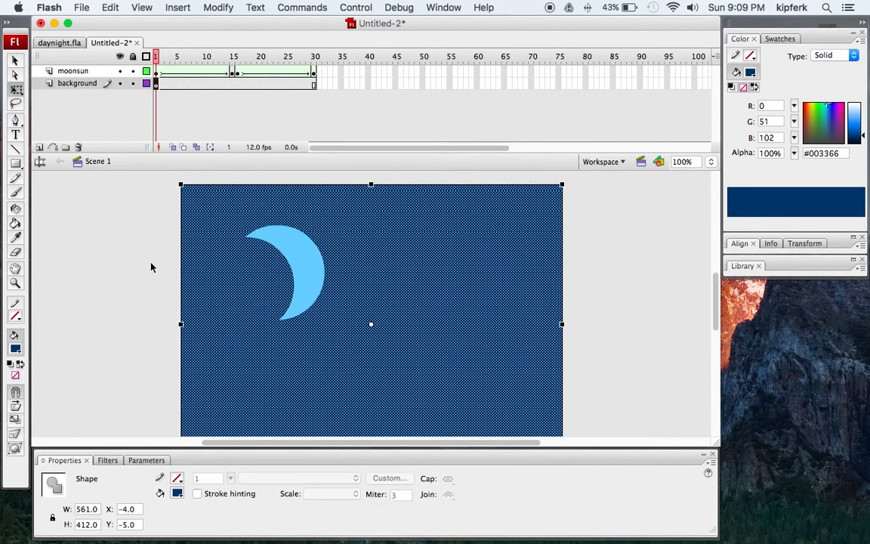
{"action": "left_click", "coordinate": [14, 61]}
{"action": "left_click", "coordinate": [118, 289]}
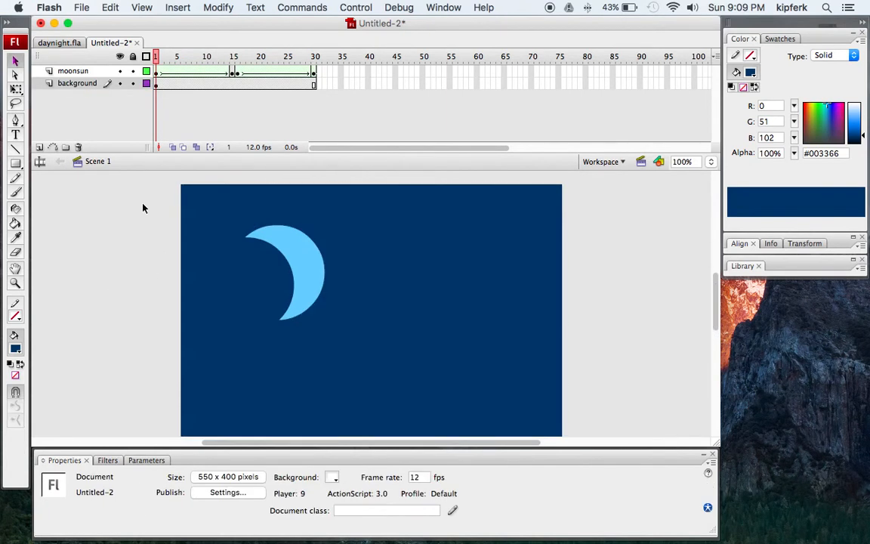
Step: Insert a keyframe at frame 15 of the background layer and recolor its rectangle to light blue #9ACDFE
{"action": "left_click", "coordinate": [155, 84]}
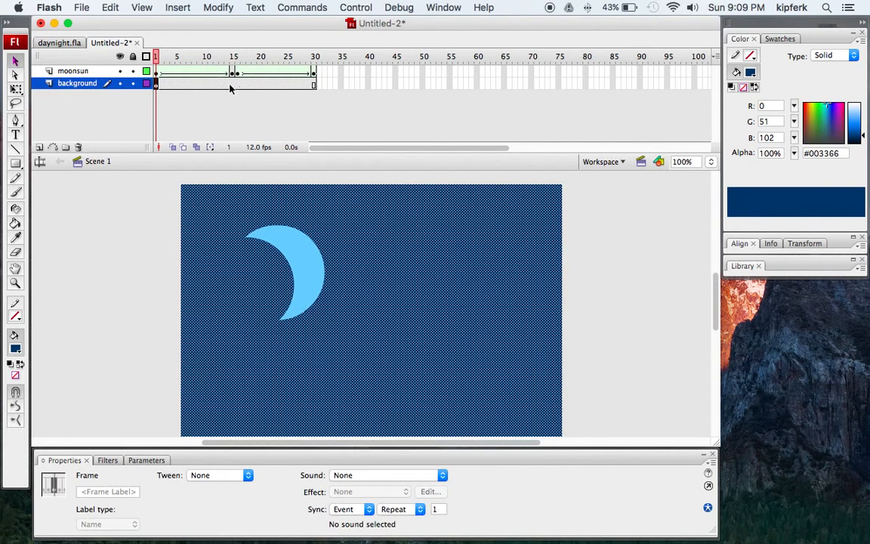
{"action": "left_click", "coordinate": [232, 85]}
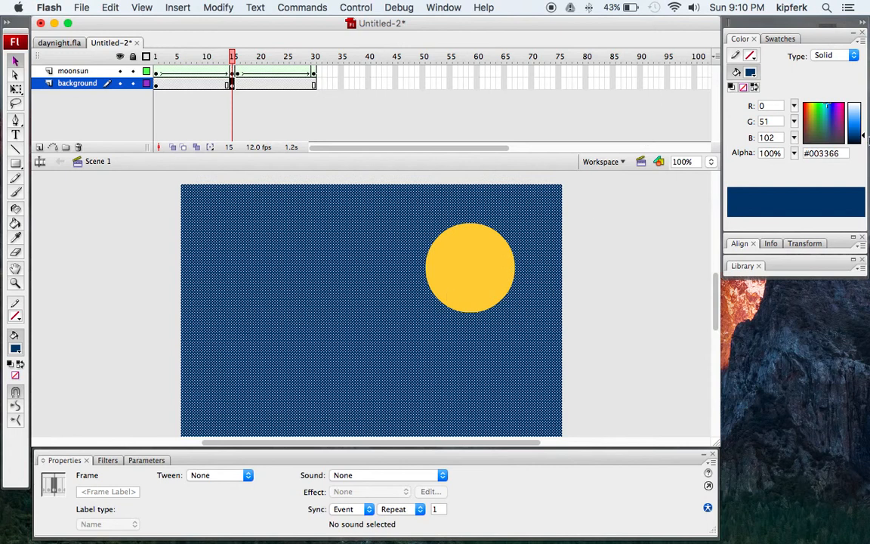
{"action": "left_click_drag", "start_coordinate": [864, 138], "coordinate": [865, 109]}
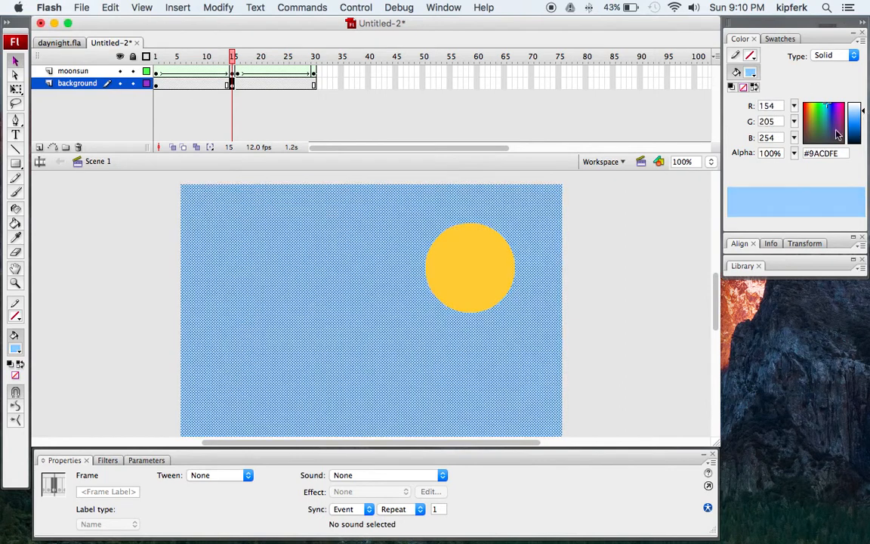
Step: Apply a shape tween to the background layer from frame 1 to frame 15
{"action": "left_click", "coordinate": [157, 85]}
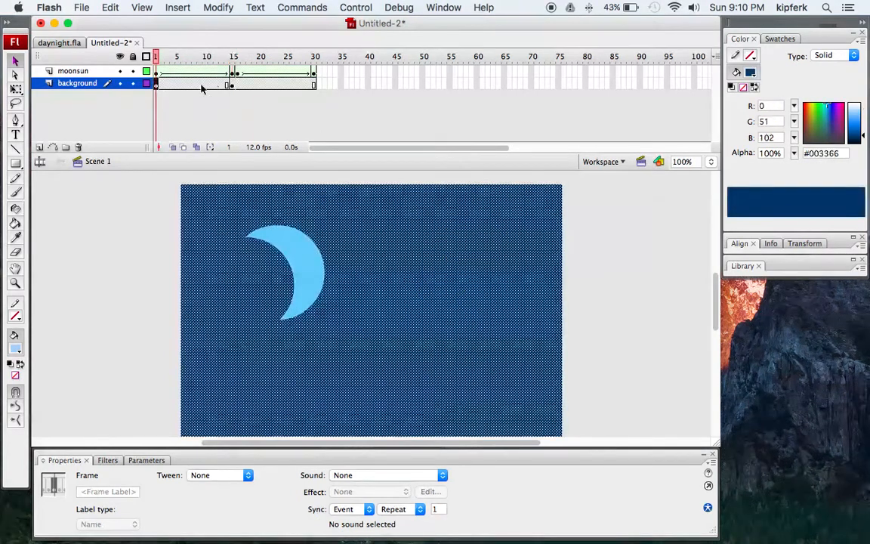
{"action": "right_click", "coordinate": [157, 85]}
{"action": "left_click", "coordinate": [129, 219]}
{"action": "left_click", "coordinate": [247, 475]}
{"action": "left_click", "coordinate": [216, 496]}
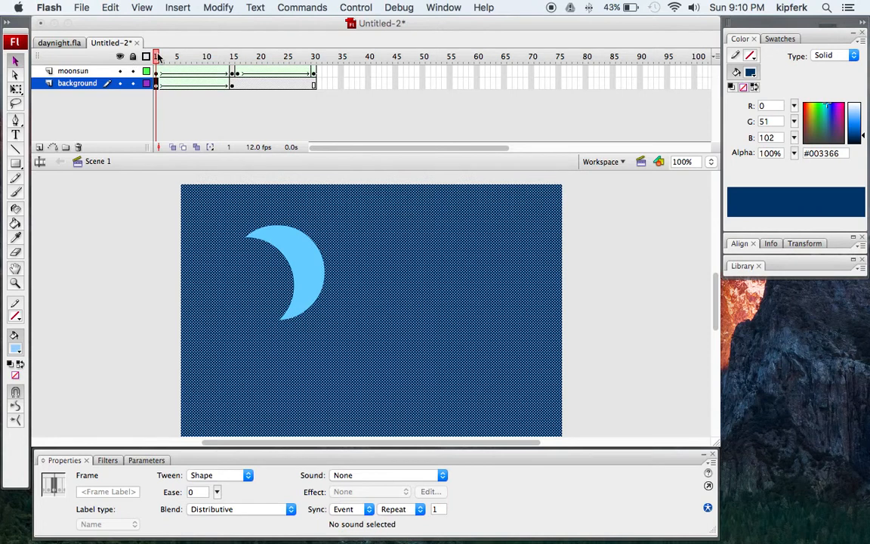
Step: Insert a keyframe at frame 16 of the background layer to hold the light blue daytime color
{"action": "left_click_drag", "start_coordinate": [157, 57], "coordinate": [235, 56]}
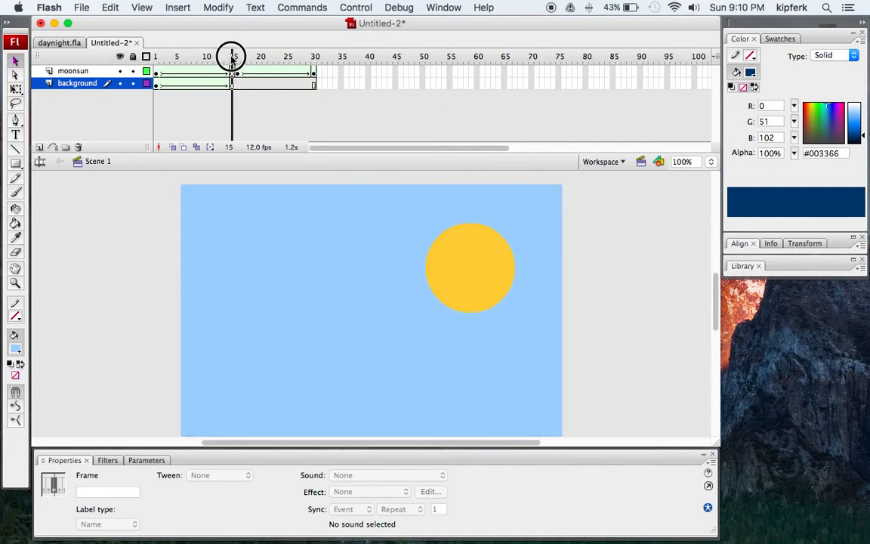
{"action": "left_click", "coordinate": [236, 84]}
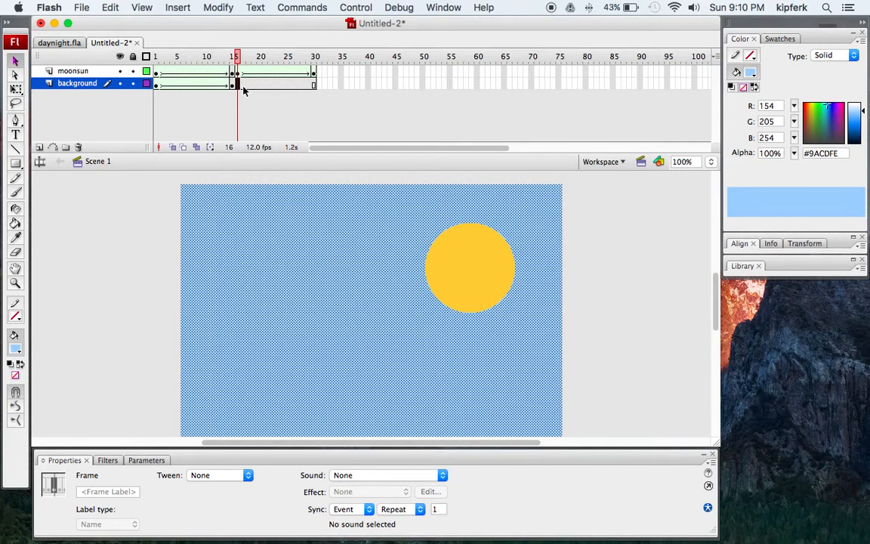
{"action": "left_click", "coordinate": [234, 85]}
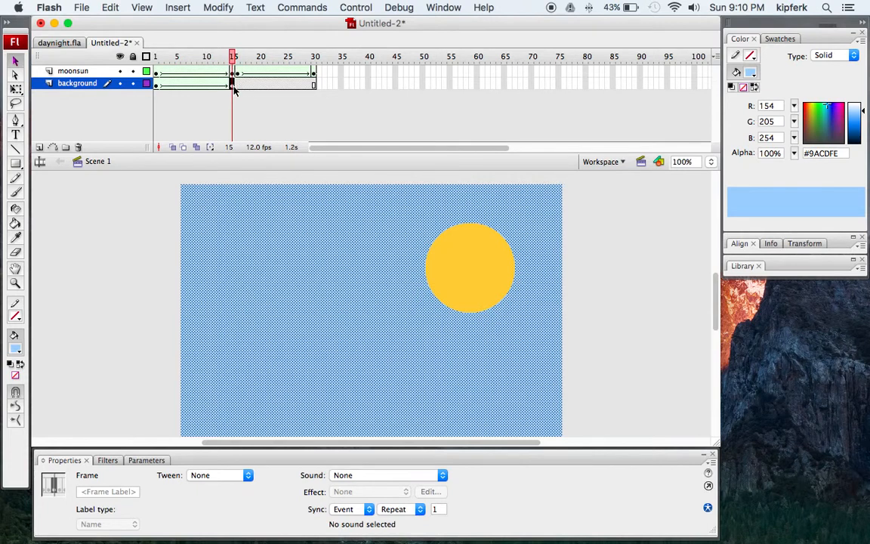
{"action": "left_click", "coordinate": [238, 85]}
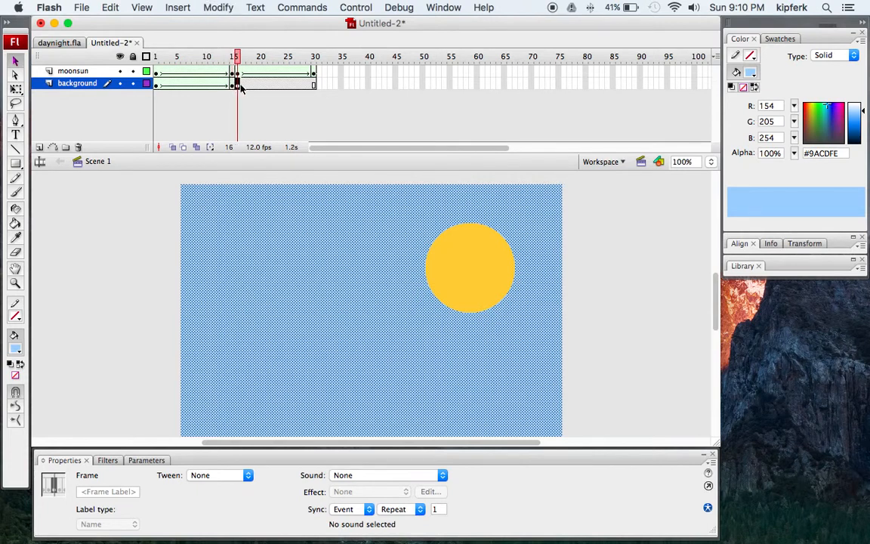
Step: Copy the dark blue frame 1 of the background layer and paste it at frame 30
{"action": "left_click", "coordinate": [156, 84]}
{"action": "right_click", "coordinate": [157, 85]}
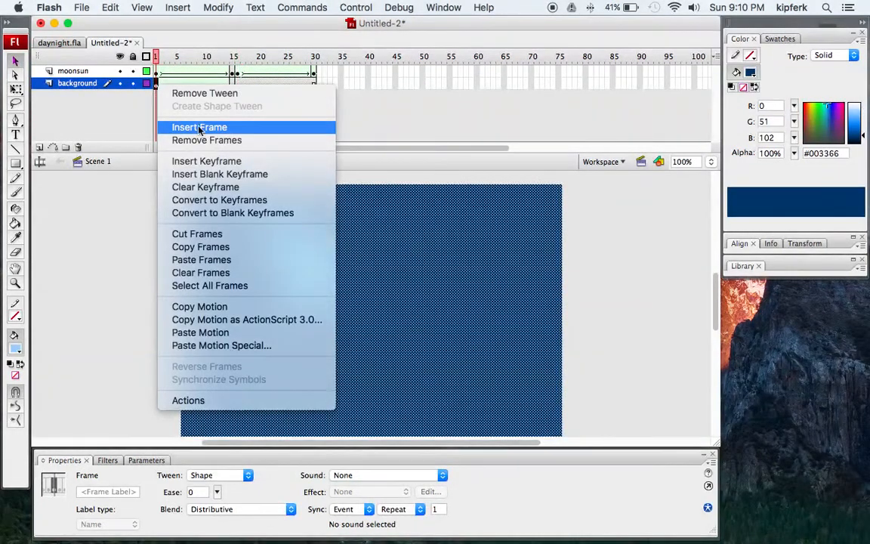
{"action": "left_click", "coordinate": [225, 247]}
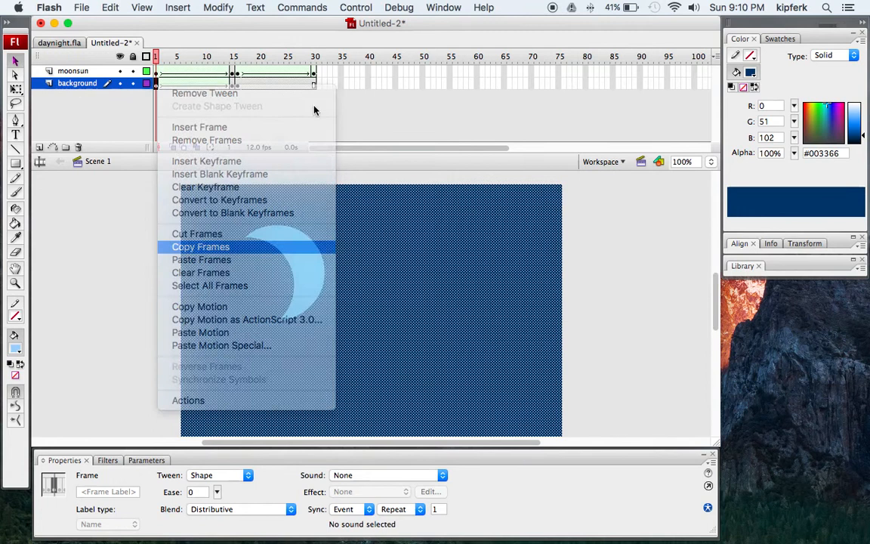
{"action": "left_click", "coordinate": [315, 84]}
{"action": "right_click", "coordinate": [314, 88]}
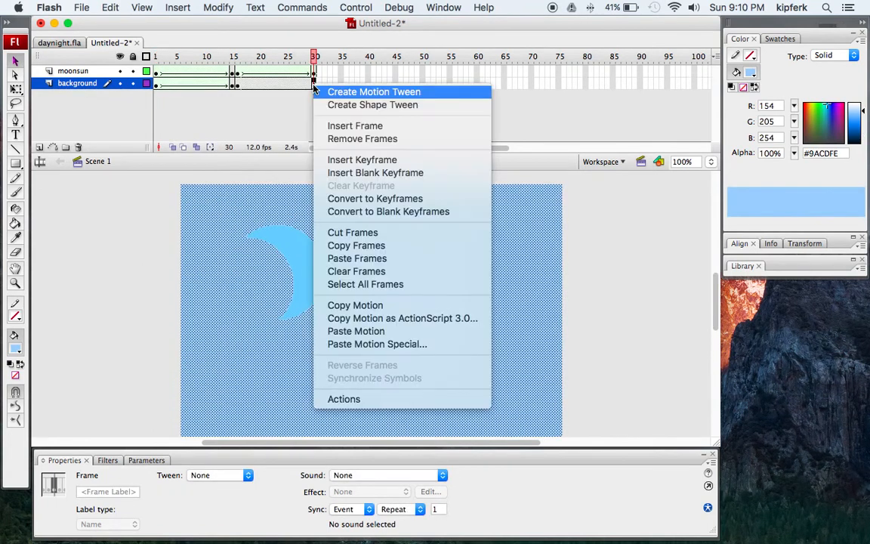
{"action": "left_click", "coordinate": [374, 259]}
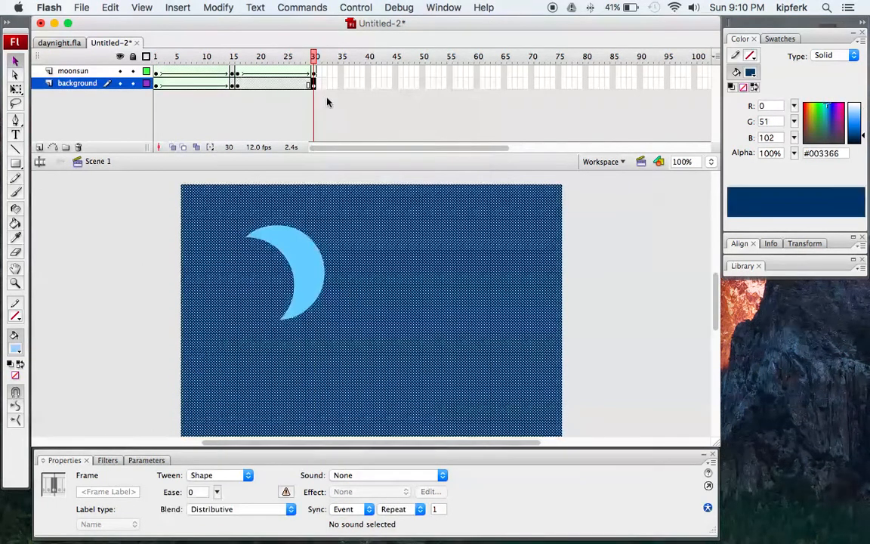
Step: Apply a shape tween to the background layer from frame 16 to frame 30 and scrub back to frame 1
{"action": "left_click", "coordinate": [238, 84]}
{"action": "right_click", "coordinate": [239, 85]}
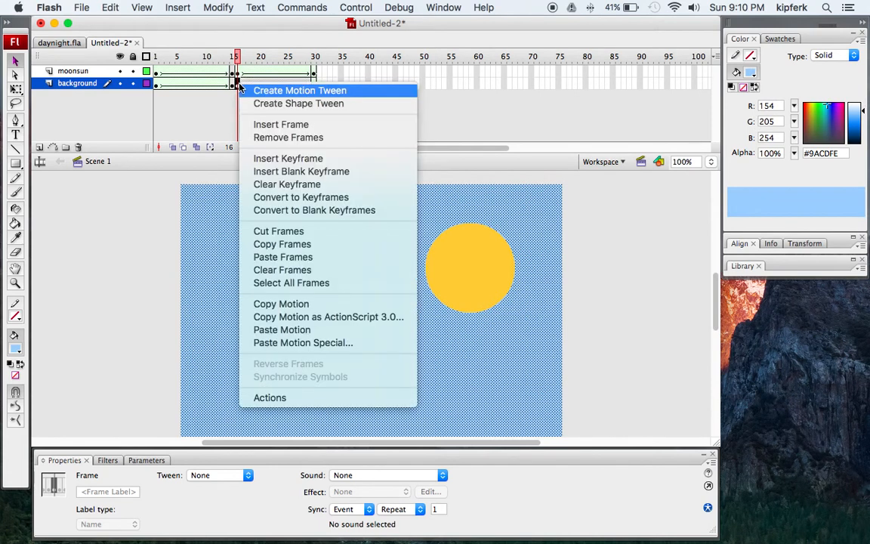
{"action": "left_click", "coordinate": [274, 104]}
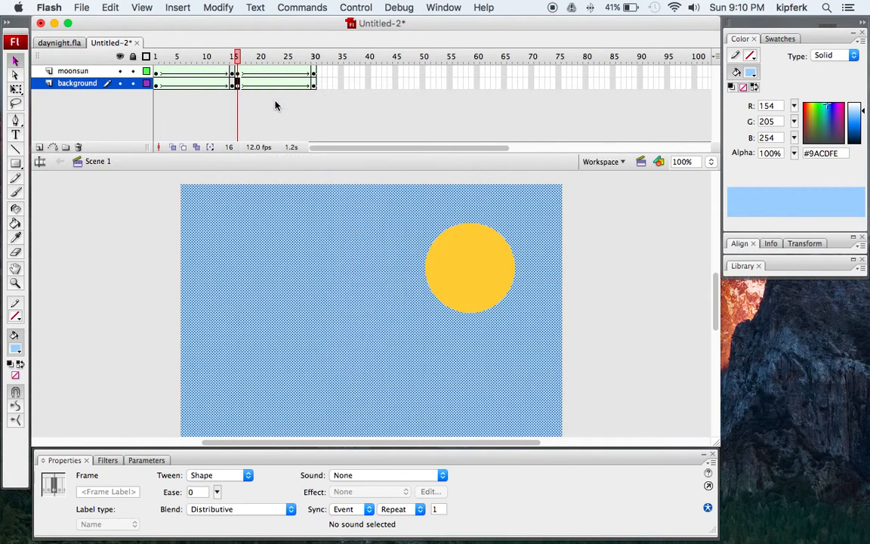
{"action": "left_click", "coordinate": [238, 59]}
{"action": "left_click_drag", "start_coordinate": [239, 59], "coordinate": [141, 59]}
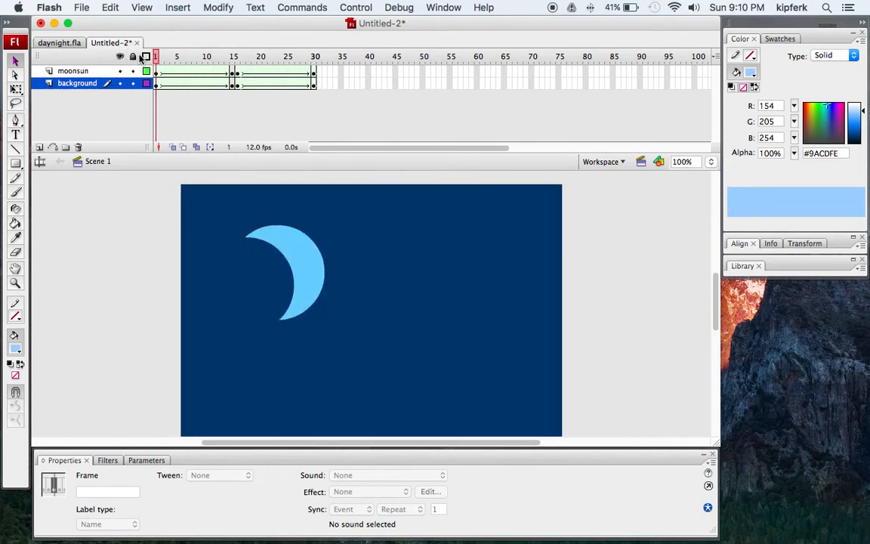
Step: Save the document as daynight2.fla in the Projectideas folder
{"action": "key", "text": "super+s"}
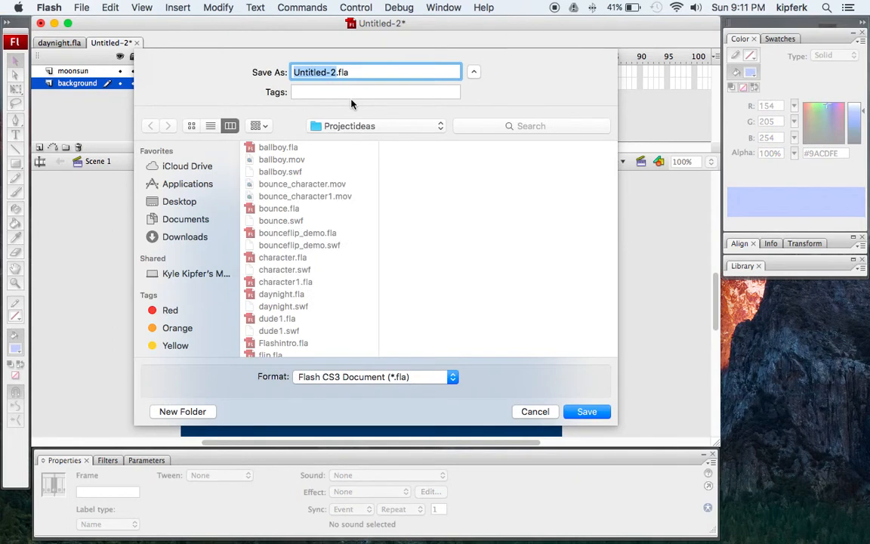
{"action": "type", "text": "daynight"}
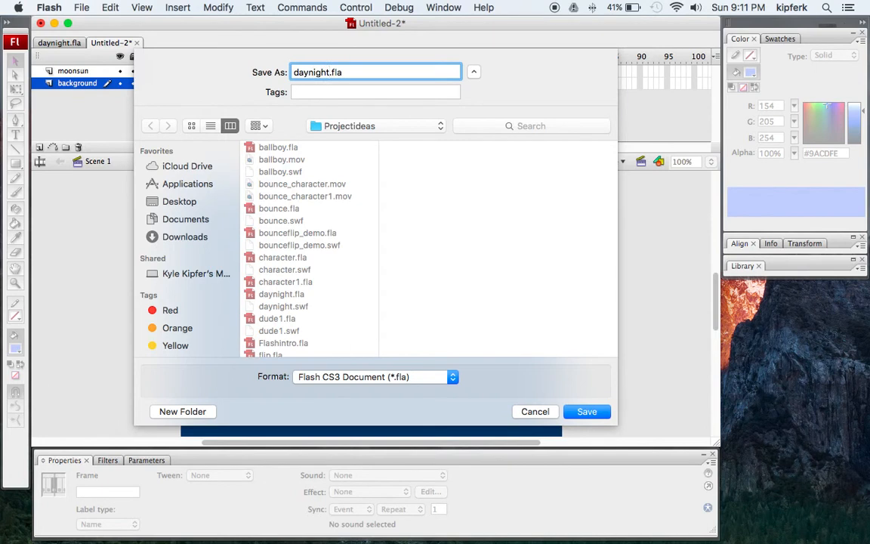
{"action": "type", "text": "2"}
{"action": "key", "text": "Return"}
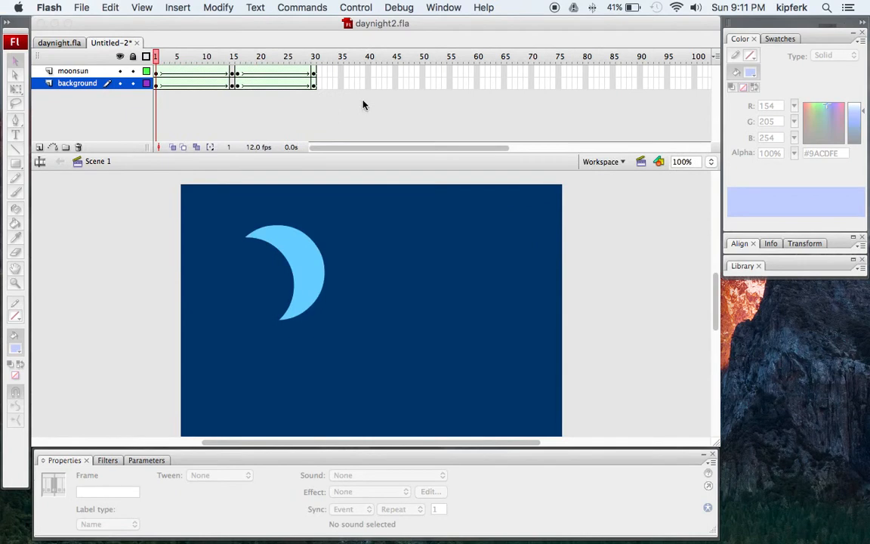
Step: Test the movie from frame 1 to check the day/night loop, and close the preview
{"action": "left_click", "coordinate": [156, 55]}
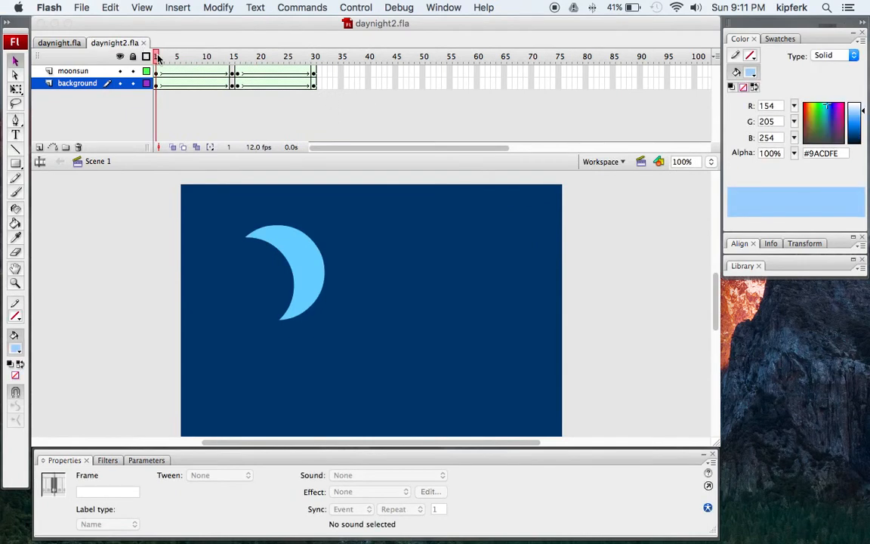
{"action": "key", "text": "super+Return"}
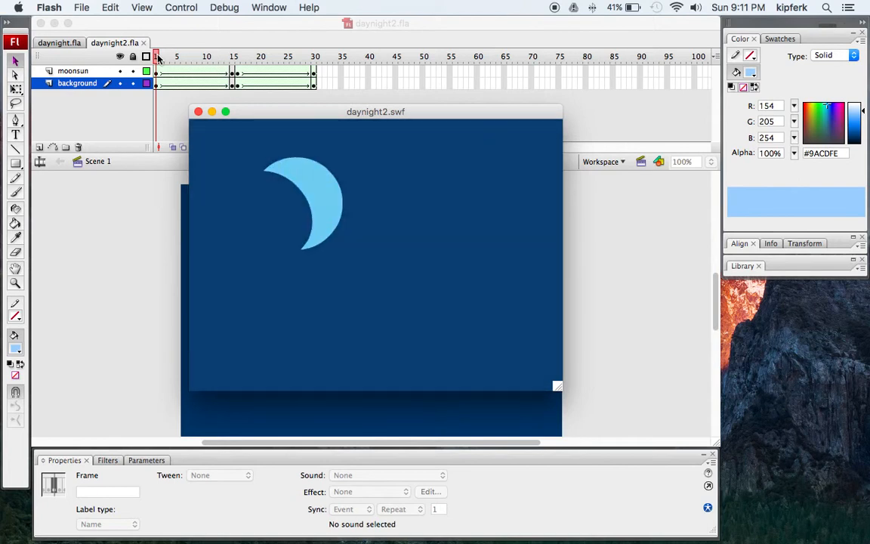
{"action": "left_click", "coordinate": [198, 113]}
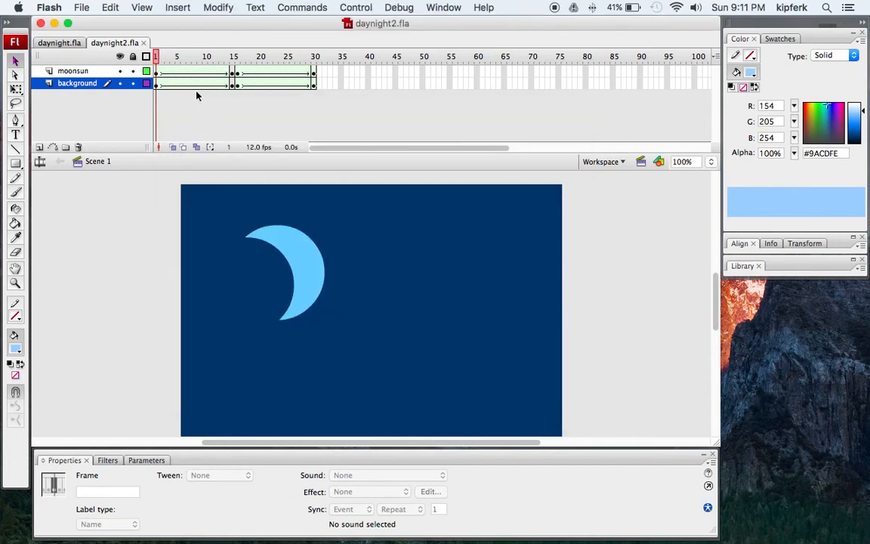
Step: Add a new layer directly above the background layer and name it ground
{"action": "left_click", "coordinate": [39, 147]}
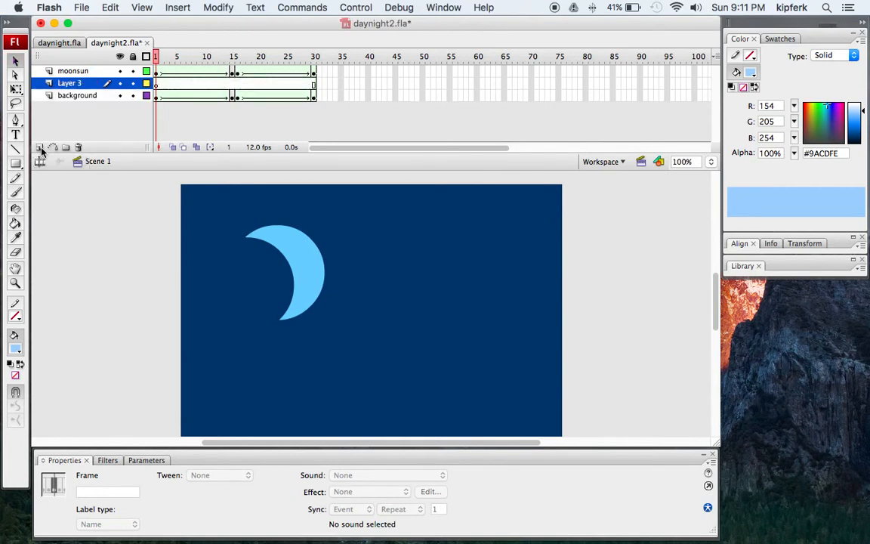
{"action": "double_click", "coordinate": [78, 84]}
{"action": "type", "text": "ground"}
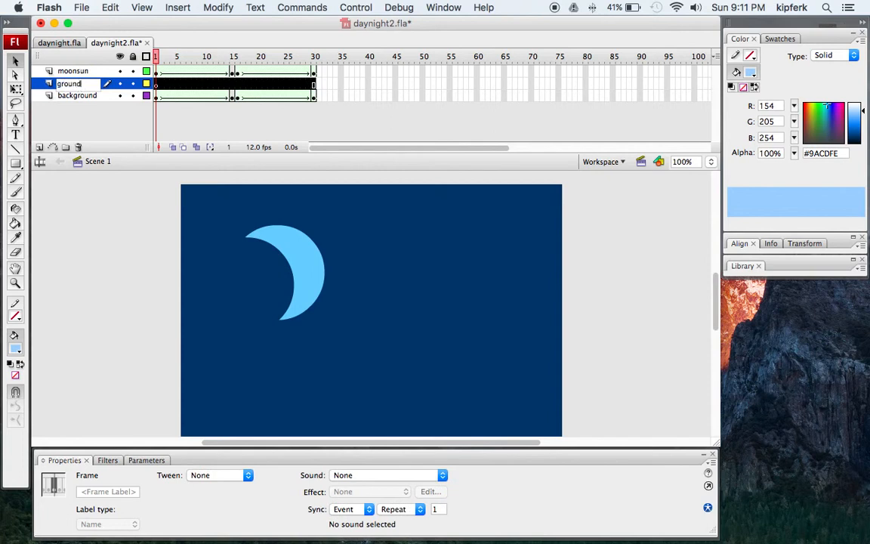
{"action": "key", "text": "Return"}
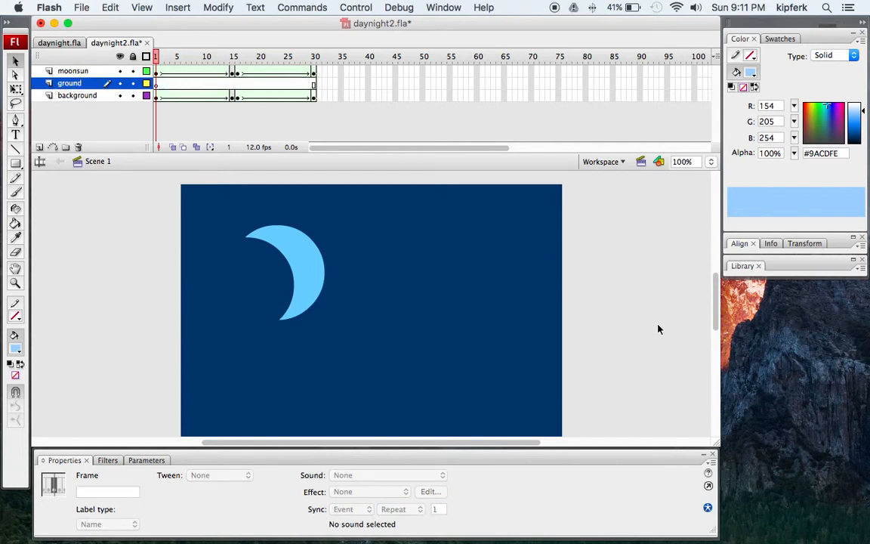
Step: Brush a closed, uneven ground outline in green #009933 along the stage's lower edge, extending past both sides, and fill it with the same green
{"action": "left_click", "coordinate": [626, 303]}
{"action": "scroll", "coordinate": [626, 303], "scroll_direction": "down", "scroll_amount": 1}
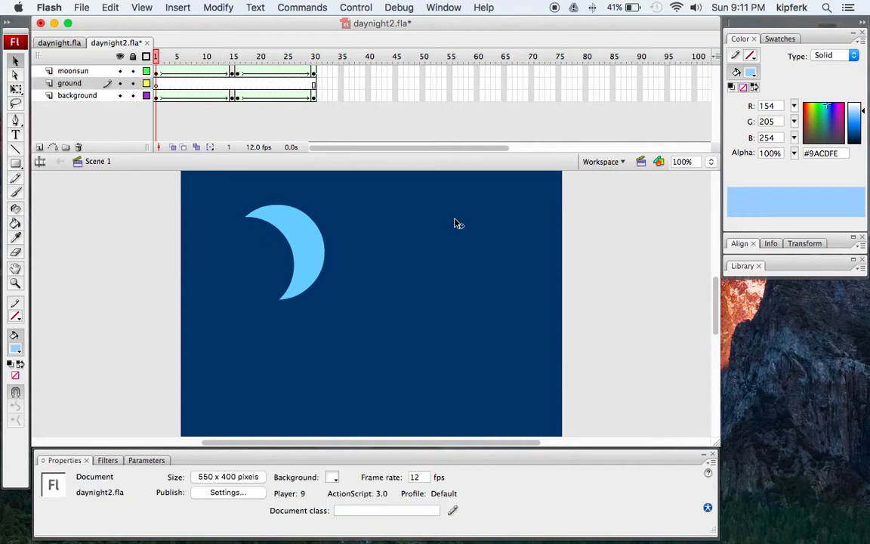
{"action": "left_click_drag", "start_coordinate": [396, 162], "coordinate": [393, 131]}
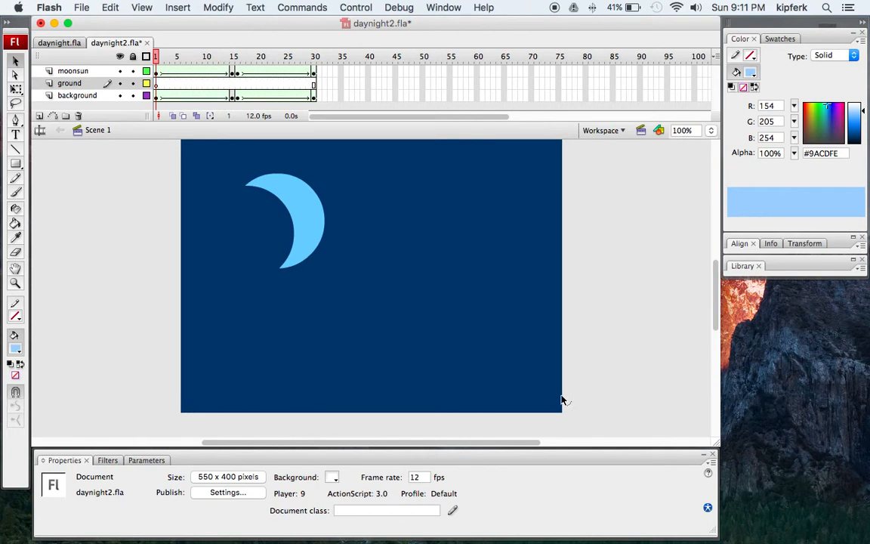
{"action": "left_click", "coordinate": [17, 195]}
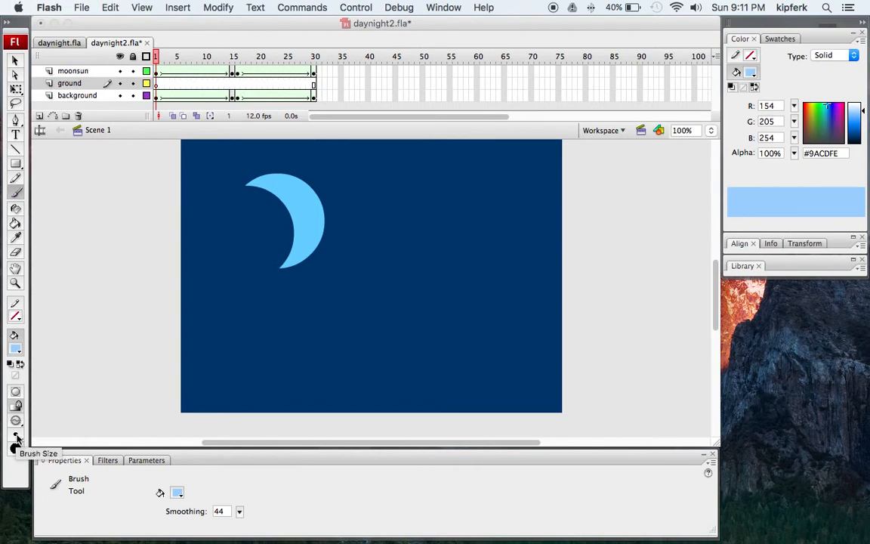
{"action": "left_click", "coordinate": [15, 348]}
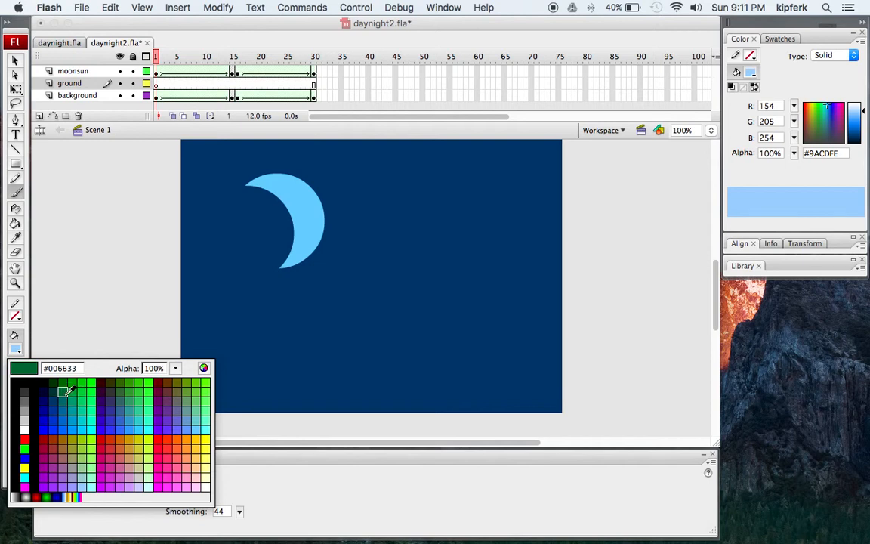
{"action": "left_click", "coordinate": [73, 395]}
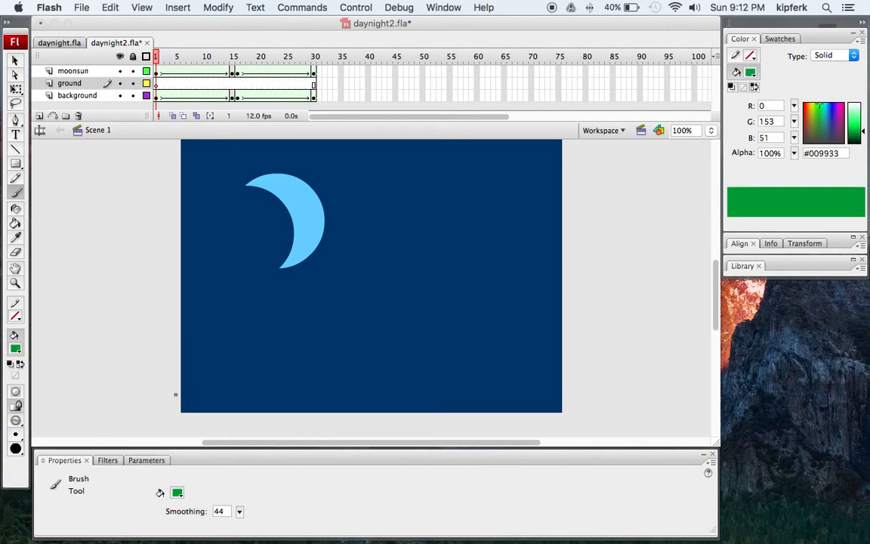
{"action": "mouse_move", "coordinate": [172, 394]}
{"action": "left_mouse_down"}
{"action": "mouse_move", "coordinate": [383, 393]}
{"action": "mouse_move", "coordinate": [545, 380]}
{"action": "mouse_move", "coordinate": [567, 390]}
{"action": "mouse_move", "coordinate": [583, 422]}
{"action": "mouse_move", "coordinate": [496, 434]}
{"action": "mouse_move", "coordinate": [204, 431]}
{"action": "mouse_move", "coordinate": [162, 423]}
{"action": "mouse_move", "coordinate": [172, 393]}
{"action": "left_mouse_up"}
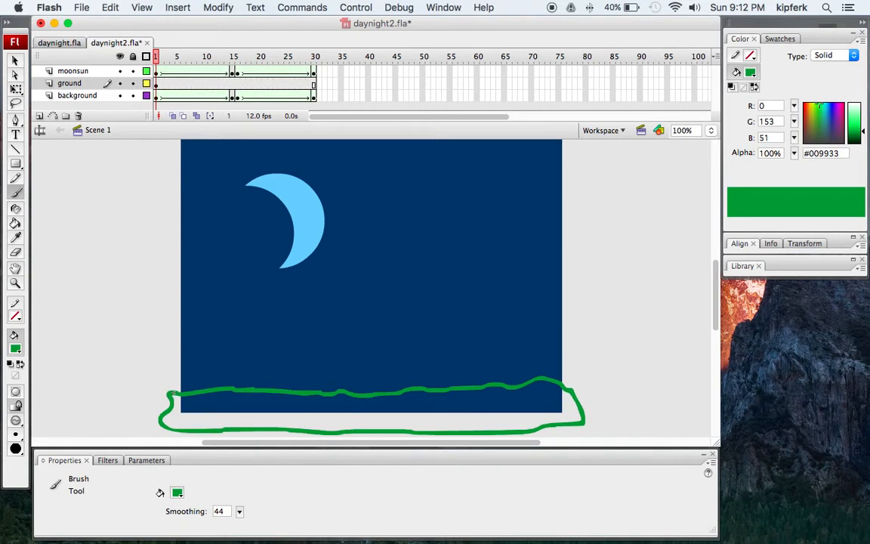
{"action": "left_click", "coordinate": [14, 223]}
{"action": "left_click", "coordinate": [215, 400]}
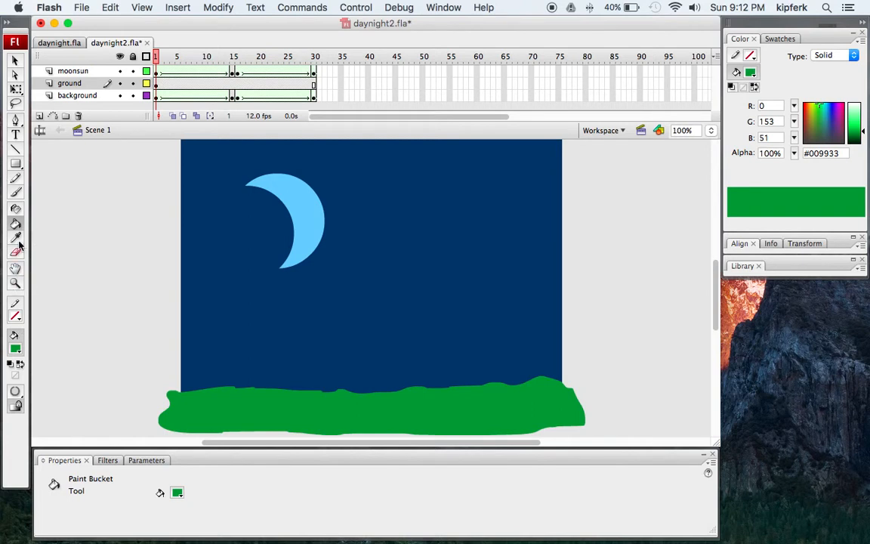
Step: Brush a closed outline of distant hills in dark green #003333 above the ground, dipping in the middle, and fill it with the same color
{"action": "left_click", "coordinate": [15, 193]}
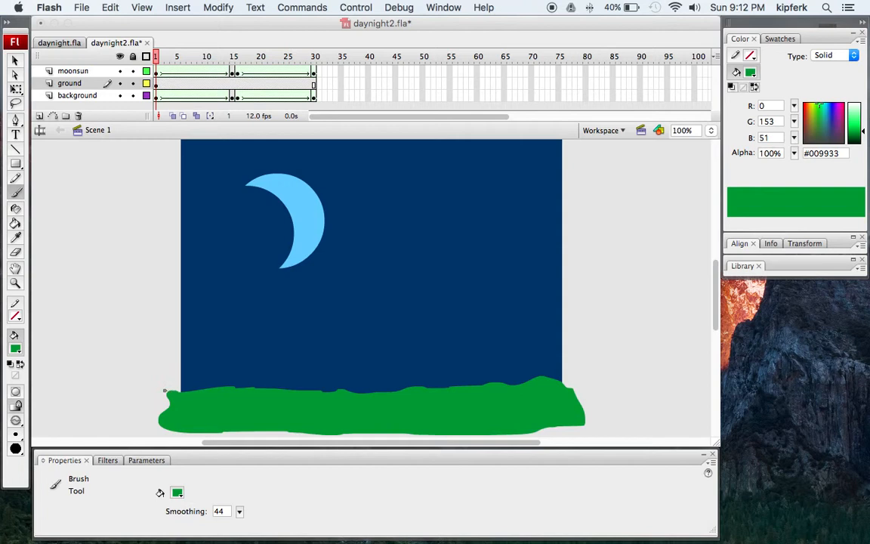
{"action": "left_click", "coordinate": [16, 349]}
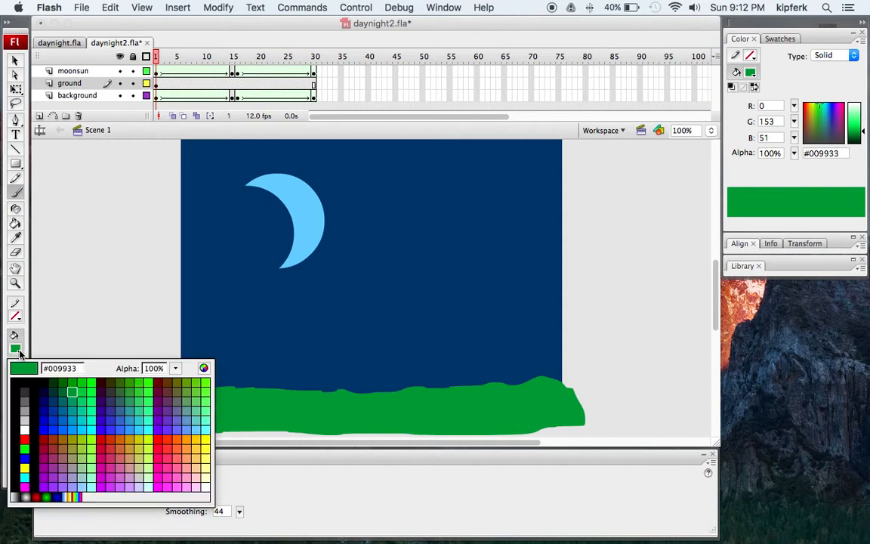
{"action": "left_click", "coordinate": [53, 389]}
{"action": "mouse_move", "coordinate": [171, 391]}
{"action": "left_mouse_down"}
{"action": "mouse_move", "coordinate": [171, 349]}
{"action": "mouse_move", "coordinate": [188, 344]}
{"action": "mouse_move", "coordinate": [294, 359]}
{"action": "mouse_move", "coordinate": [314, 375]}
{"action": "mouse_move", "coordinate": [367, 389]}
{"action": "mouse_move", "coordinate": [460, 354]}
{"action": "mouse_move", "coordinate": [548, 339]}
{"action": "mouse_move", "coordinate": [582, 345]}
{"action": "mouse_move", "coordinate": [571, 389]}
{"action": "mouse_move", "coordinate": [443, 405]}
{"action": "mouse_move", "coordinate": [167, 391]}
{"action": "mouse_move", "coordinate": [169, 353]}
{"action": "left_mouse_up"}
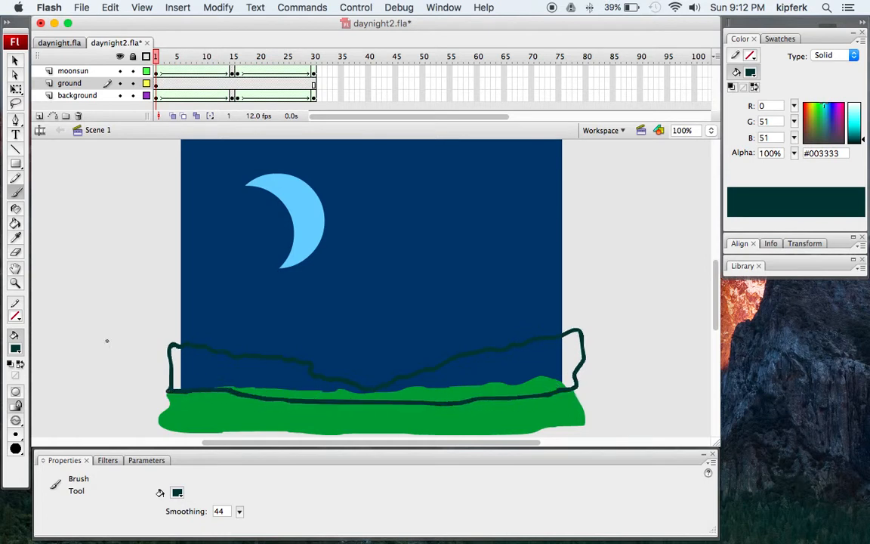
{"action": "left_click", "coordinate": [15, 223]}
{"action": "left_click", "coordinate": [223, 366]}
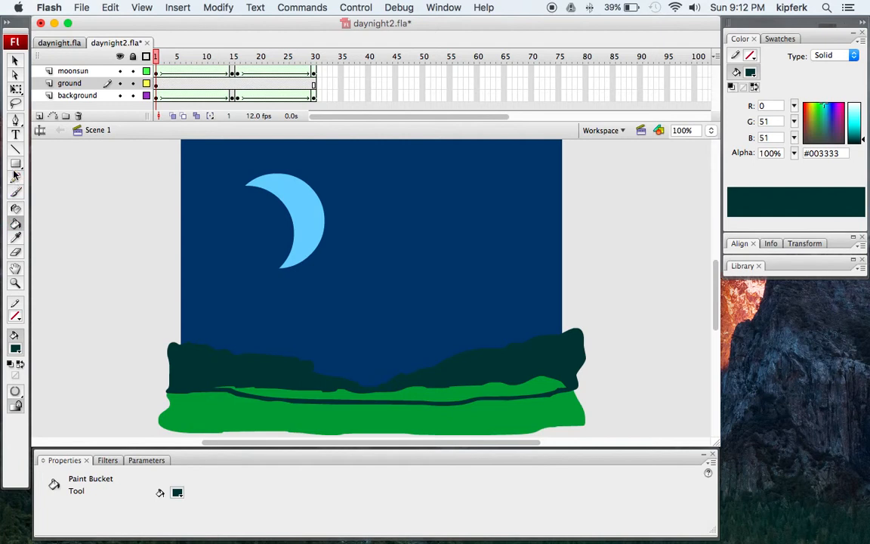
Step: Sample the ground's green #009933 and, with a larger brush, paint over the middle of the stray dark line crossing the ground
{"action": "left_click", "coordinate": [16, 237]}
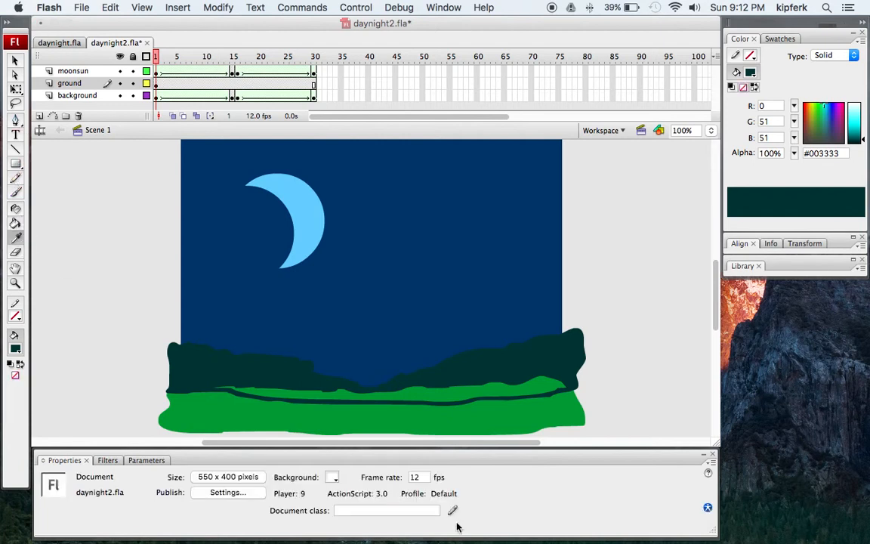
{"action": "left_click", "coordinate": [305, 410]}
{"action": "key", "text": "b"}
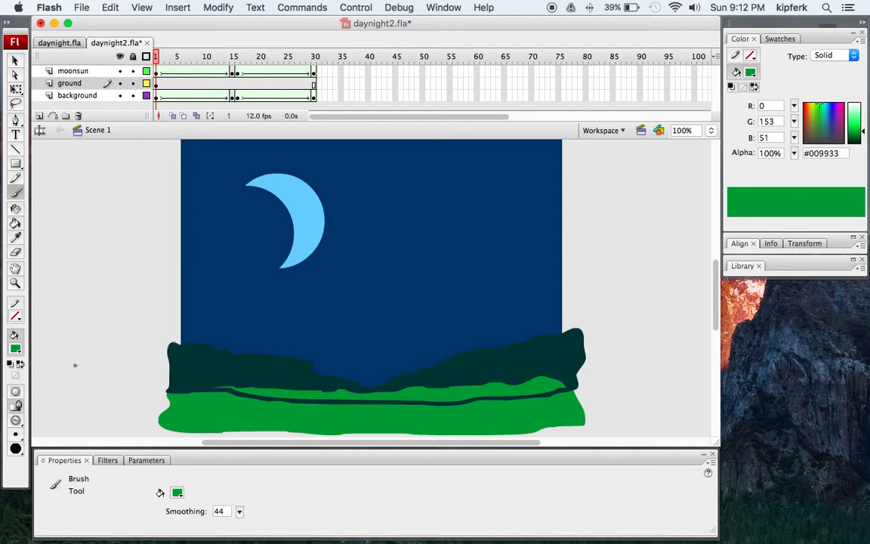
{"action": "left_click", "coordinate": [15, 433]}
{"action": "mouse_move", "coordinate": [15, 436]}
{"action": "left_mouse_down"}
{"action": "mouse_move", "coordinate": [44, 493]}
{"action": "mouse_move", "coordinate": [45, 519]}
{"action": "left_mouse_up"}
{"action": "left_click_drag", "start_coordinate": [371, 400], "coordinate": [262, 399]}
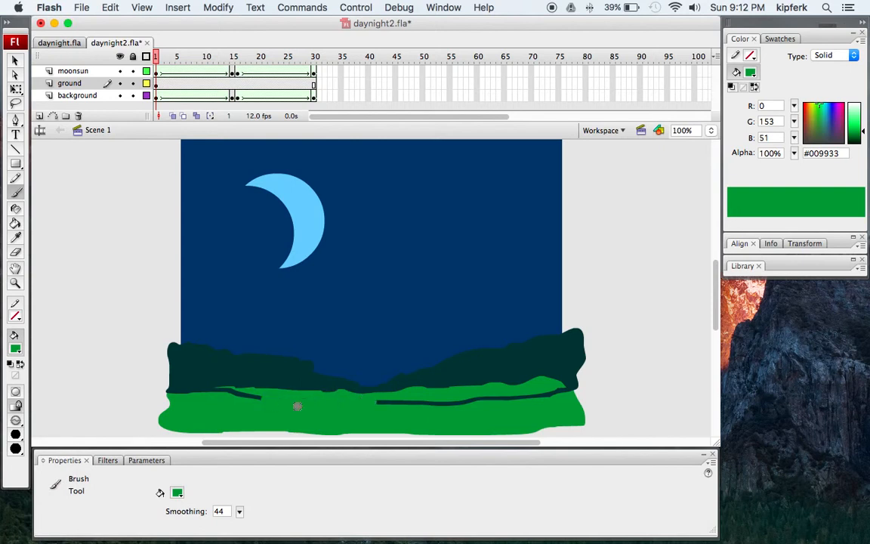
Step: Paint over the next stretch of the dark line, just right of the ground's middle, in the same green
{"action": "key", "text": "z"}
{"action": "left_click", "coordinate": [392, 405]}
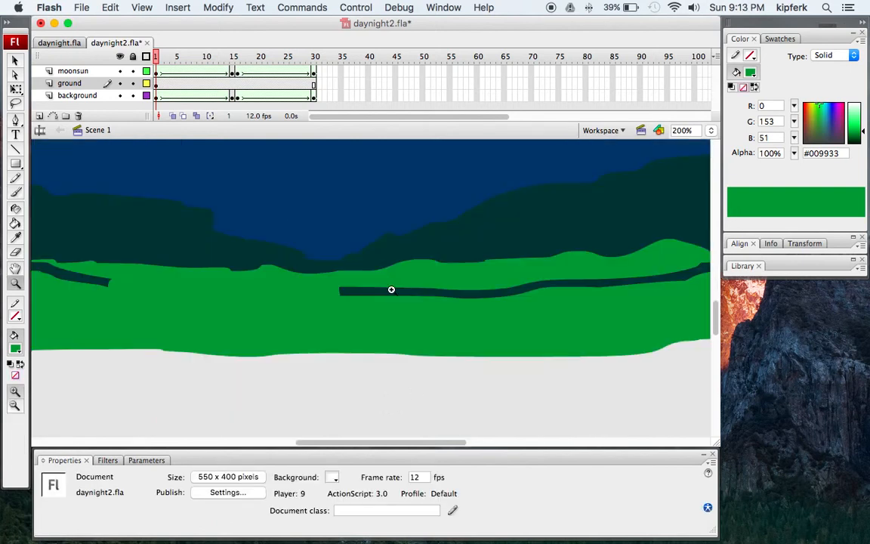
{"action": "key", "text": "b"}
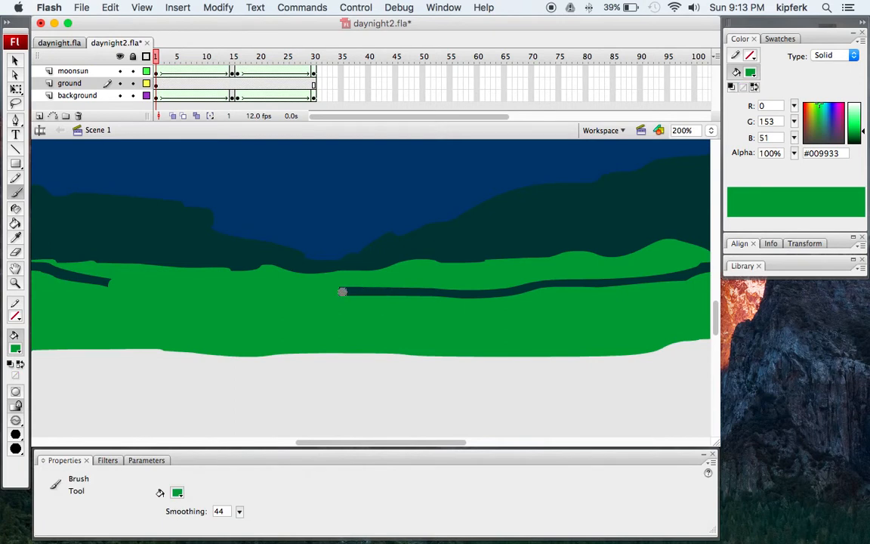
{"action": "left_click_drag", "start_coordinate": [344, 288], "coordinate": [449, 295]}
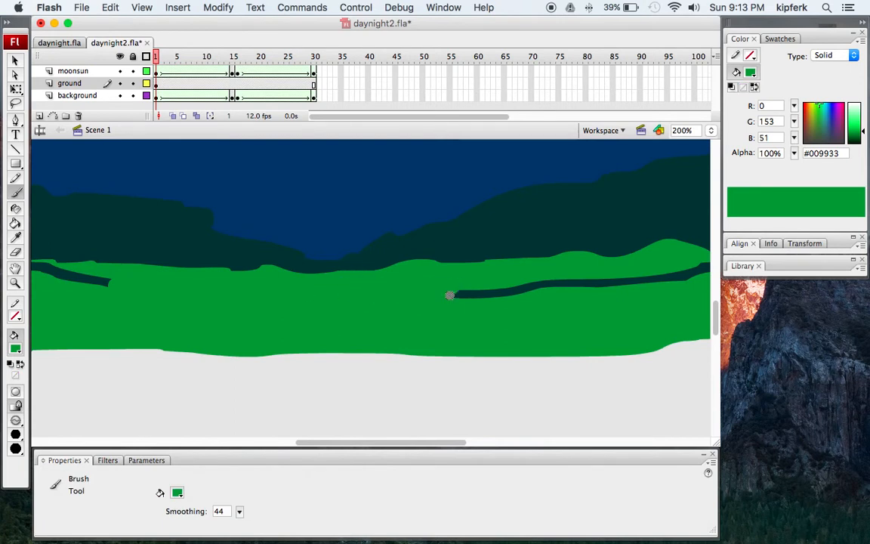
{"action": "left_click", "coordinate": [16, 434]}
{"action": "left_click", "coordinate": [54, 534]}
{"action": "key", "text": "z"}
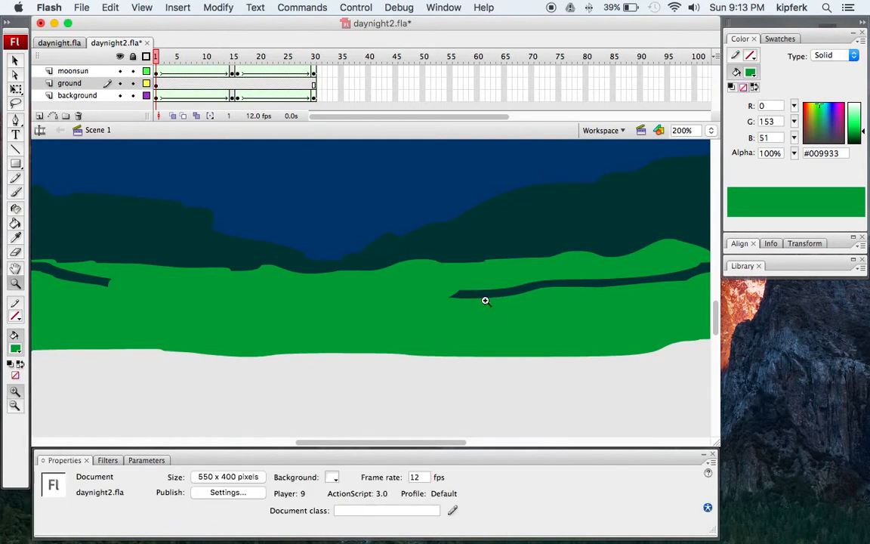
{"action": "left_click", "coordinate": [485, 299]}
{"action": "key", "text": "b"}
{"action": "mouse_move", "coordinate": [345, 275]}
{"action": "left_mouse_down"}
{"action": "mouse_move", "coordinate": [310, 282]}
{"action": "mouse_move", "coordinate": [414, 252]}
{"action": "mouse_move", "coordinate": [373, 281]}
{"action": "mouse_move", "coordinate": [399, 281]}
{"action": "mouse_move", "coordinate": [383, 294]}
{"action": "mouse_move", "coordinate": [382, 284]}
{"action": "mouse_move", "coordinate": [372, 294]}
{"action": "mouse_move", "coordinate": [423, 264]}
{"action": "mouse_move", "coordinate": [476, 247]}
{"action": "mouse_move", "coordinate": [425, 276]}
{"action": "mouse_move", "coordinate": [487, 246]}
{"action": "left_mouse_up"}
Step: Cover the remaining dark line segments on both sides of the ground with green, leaving only the hills above
{"action": "key", "text": "z"}
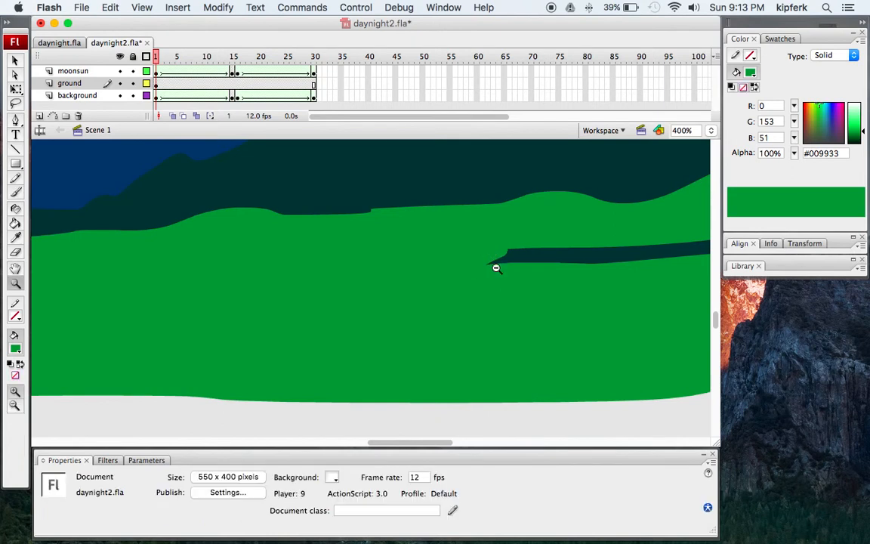
{"action": "left_click", "coordinate": [497, 266], "text": "alt"}
{"action": "left_click", "coordinate": [444, 292], "text": "alt"}
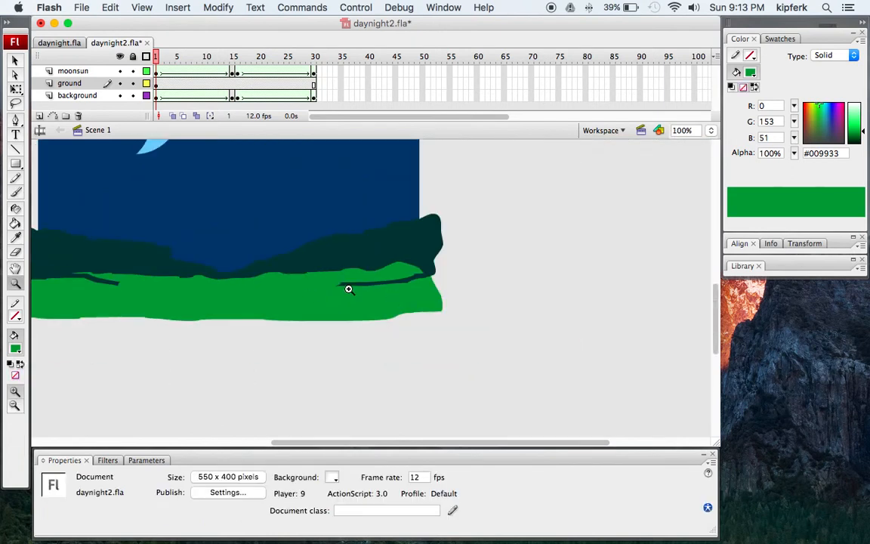
{"action": "key", "text": "b"}
{"action": "left_click_drag", "start_coordinate": [340, 285], "coordinate": [428, 278]}
{"action": "left_click_drag", "start_coordinate": [137, 297], "coordinate": [59, 278]}
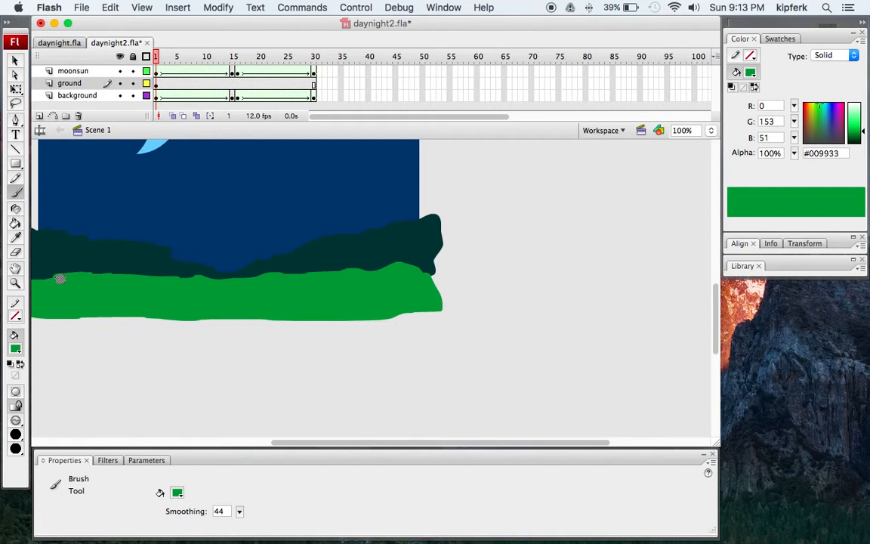
{"action": "key", "text": "z"}
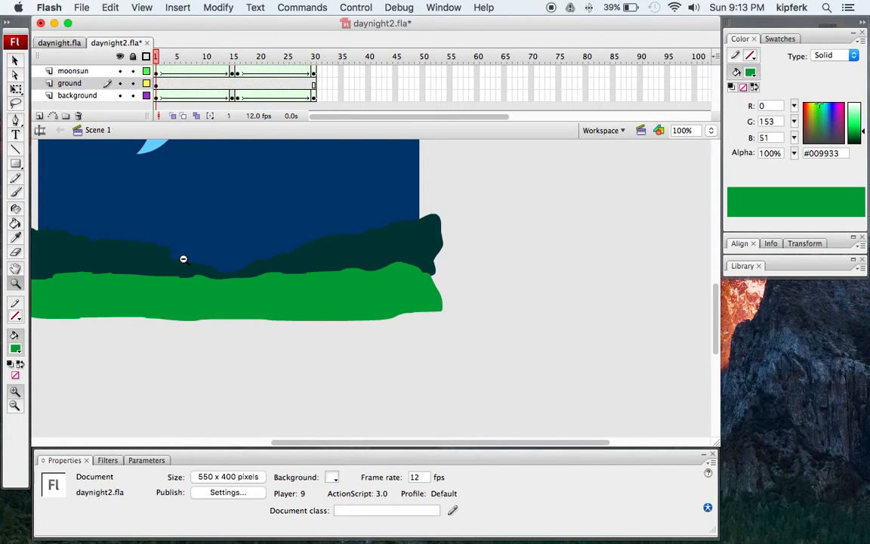
{"action": "left_click", "coordinate": [183, 259], "text": "alt"}
{"action": "left_click", "coordinate": [338, 243]}
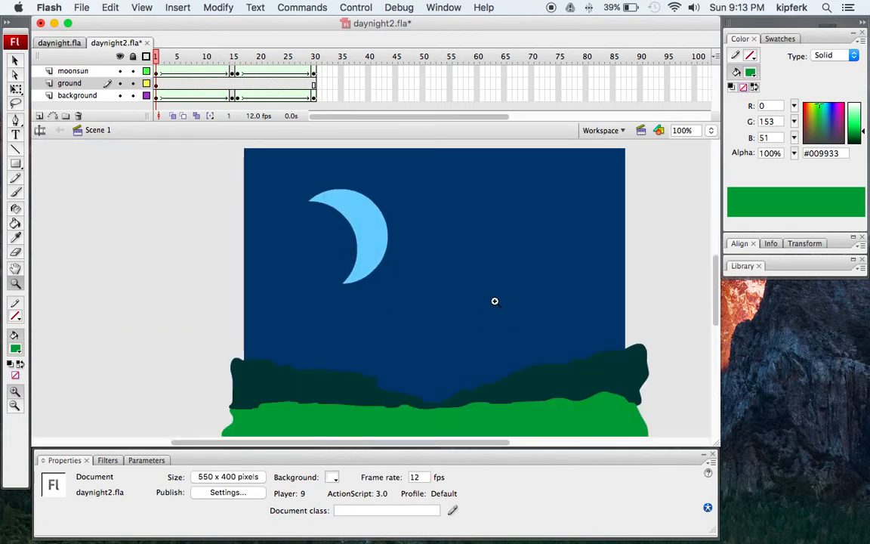
Step: Insert a keyframe at frame 15 of the ground layer that keeps the painted landscape
{"action": "left_click", "coordinate": [157, 85]}
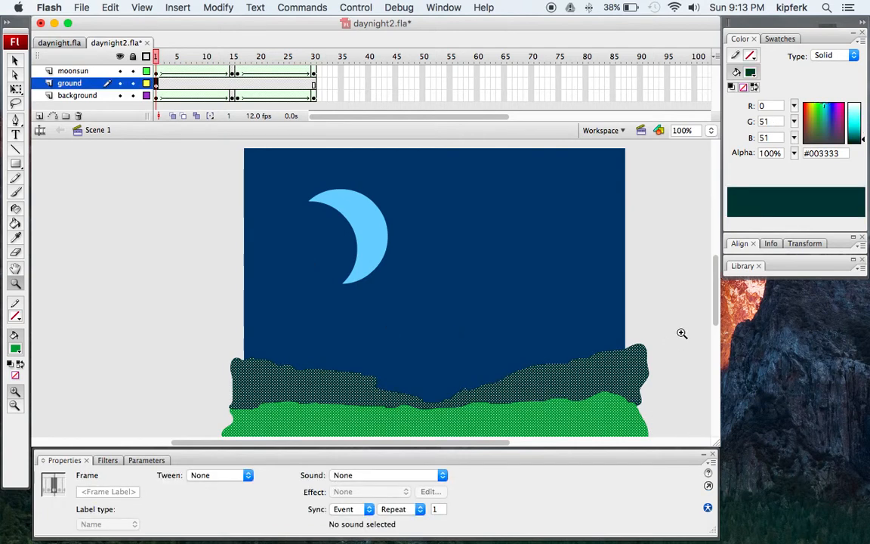
{"action": "left_click", "coordinate": [232, 85]}
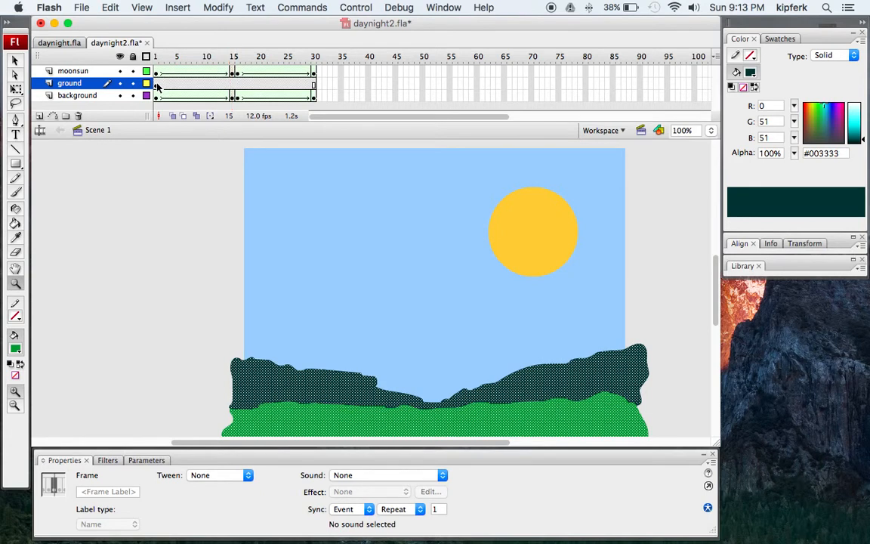
{"action": "left_click", "coordinate": [157, 85]}
{"action": "left_click", "coordinate": [233, 85]}
{"action": "left_click", "coordinate": [156, 85]}
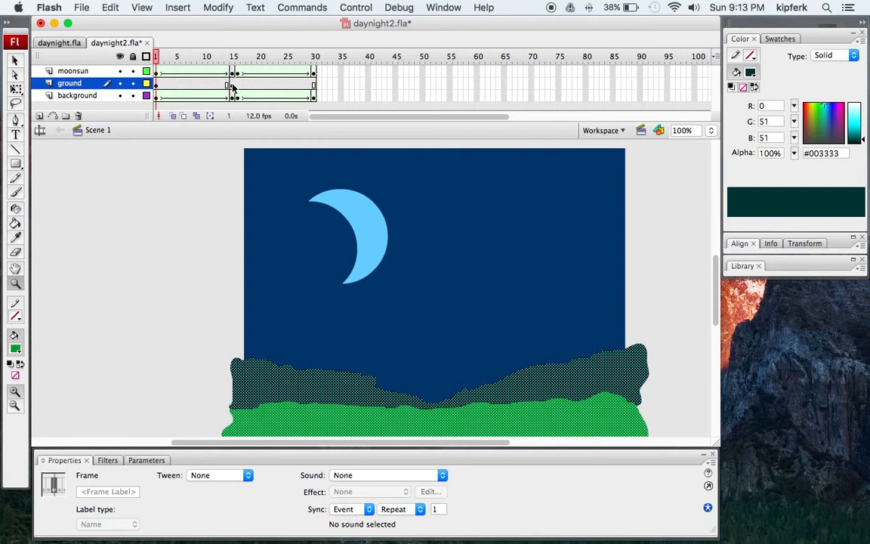
Step: At frame 15 of the ground layer, brighten the ground shape's fill to #02F44A for daytime
{"action": "left_click", "coordinate": [232, 85]}
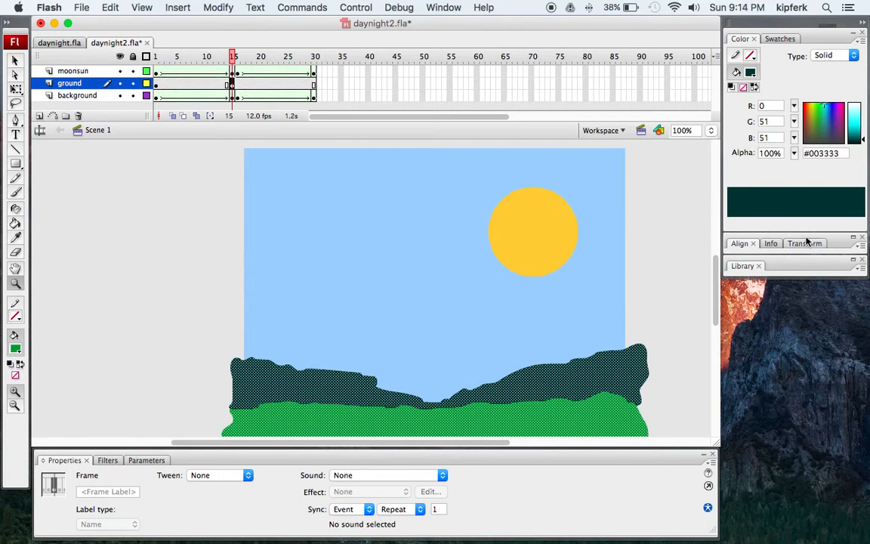
{"action": "key", "text": "v"}
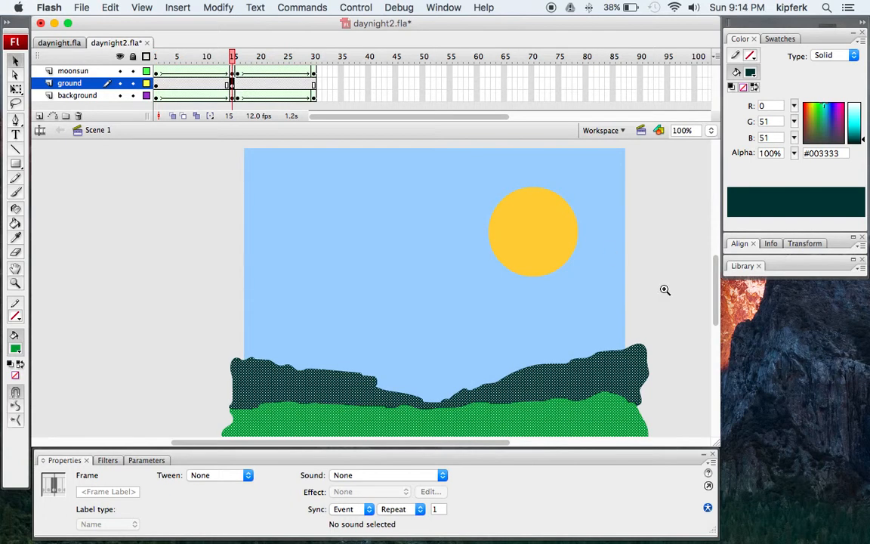
{"action": "left_click", "coordinate": [217, 290]}
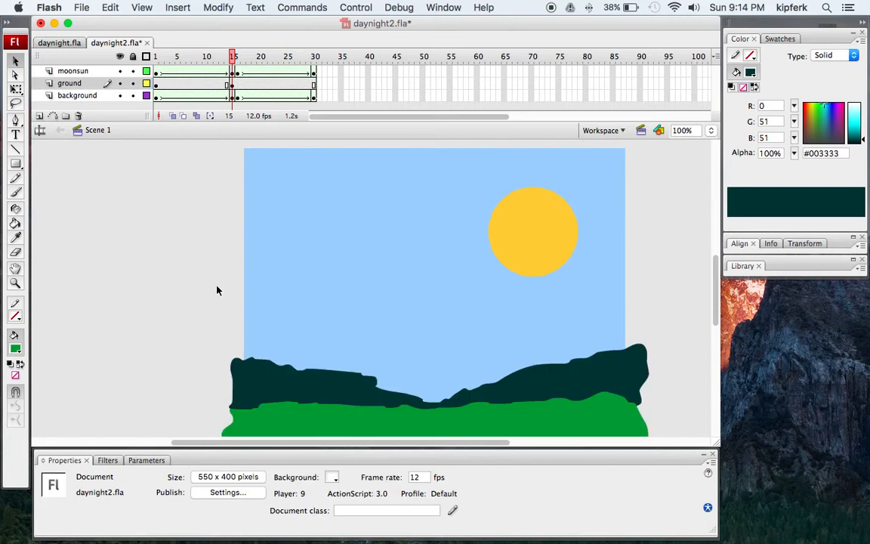
{"action": "left_click", "coordinate": [374, 422]}
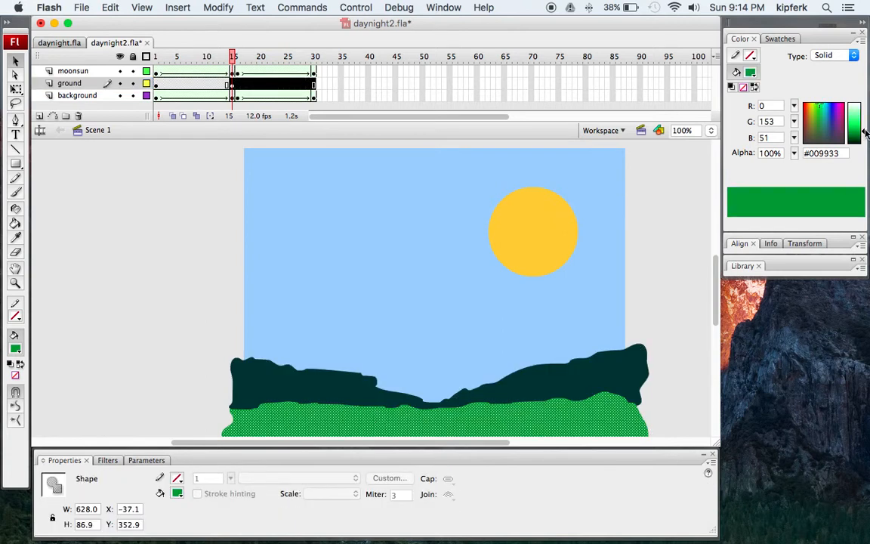
{"action": "left_click_drag", "start_coordinate": [865, 132], "coordinate": [866, 126]}
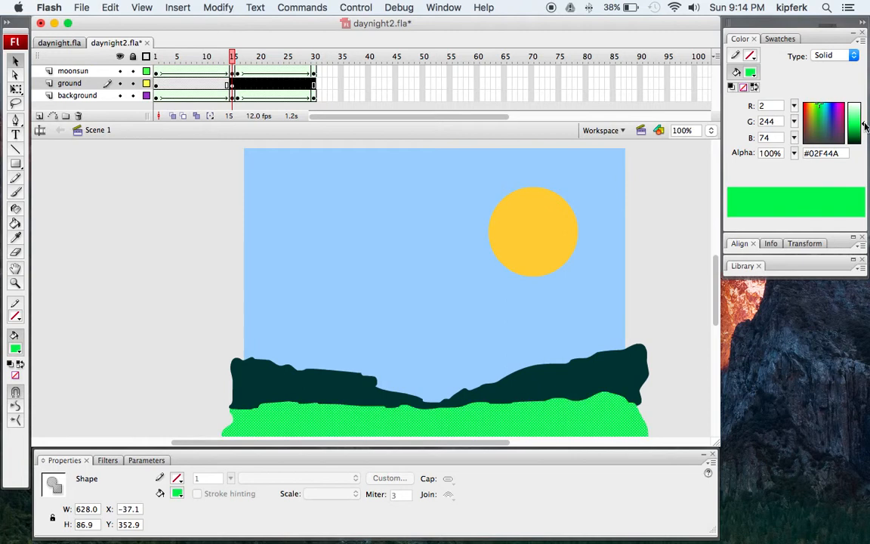
Step: Recolor the distant hills at frame 15 to the lighter green #02865E and deselect them
{"action": "left_click", "coordinate": [292, 383]}
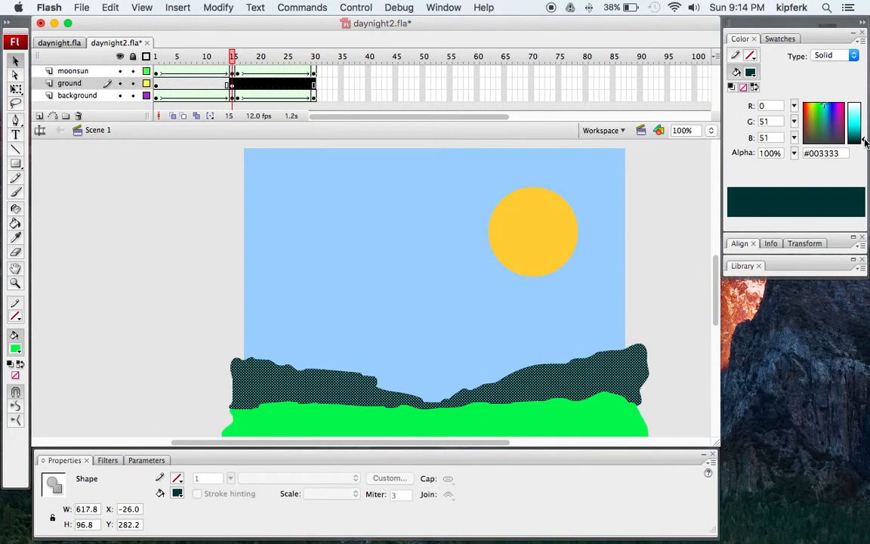
{"action": "left_click_drag", "start_coordinate": [865, 139], "coordinate": [865, 138]}
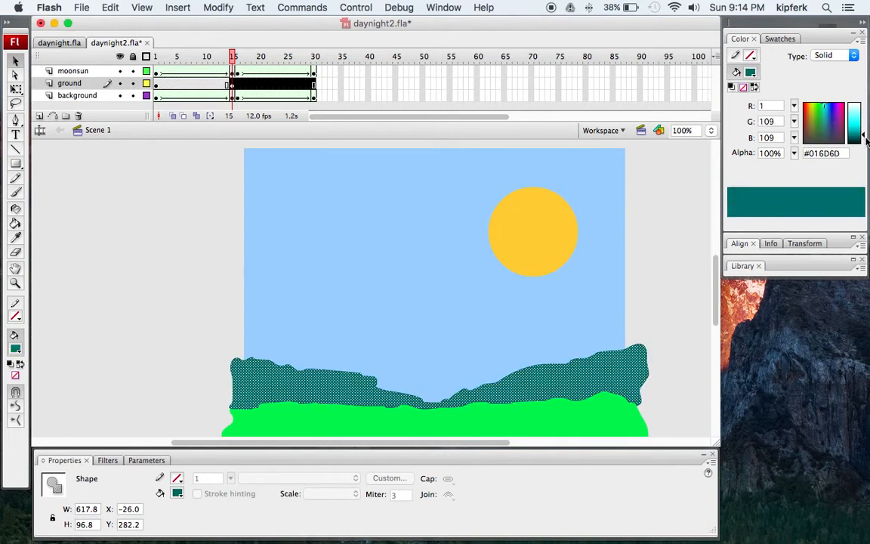
{"action": "left_click_drag", "start_coordinate": [825, 111], "coordinate": [823, 106]}
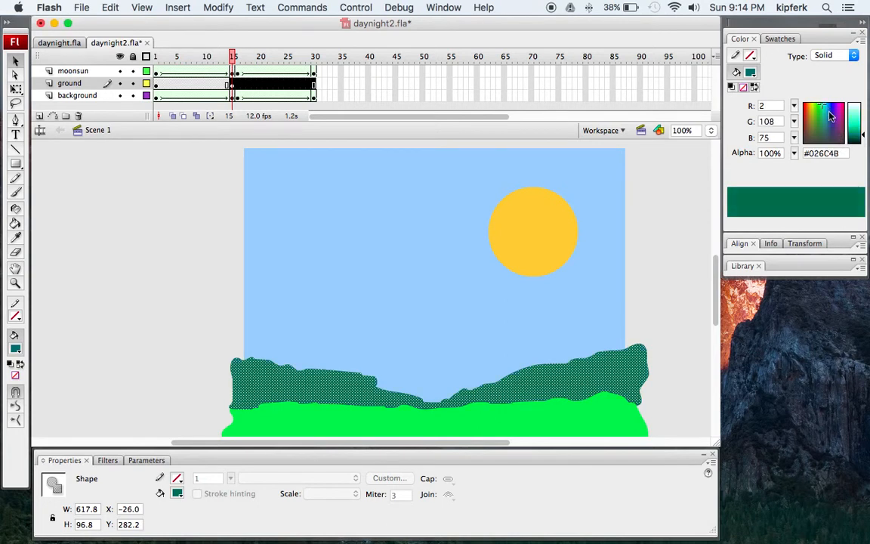
{"action": "left_click_drag", "start_coordinate": [865, 136], "coordinate": [866, 132]}
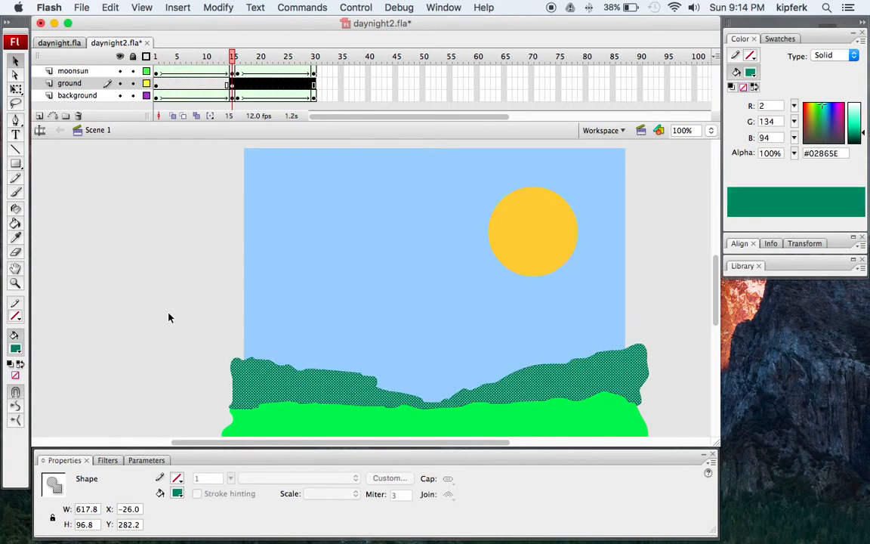
{"action": "left_click", "coordinate": [187, 296]}
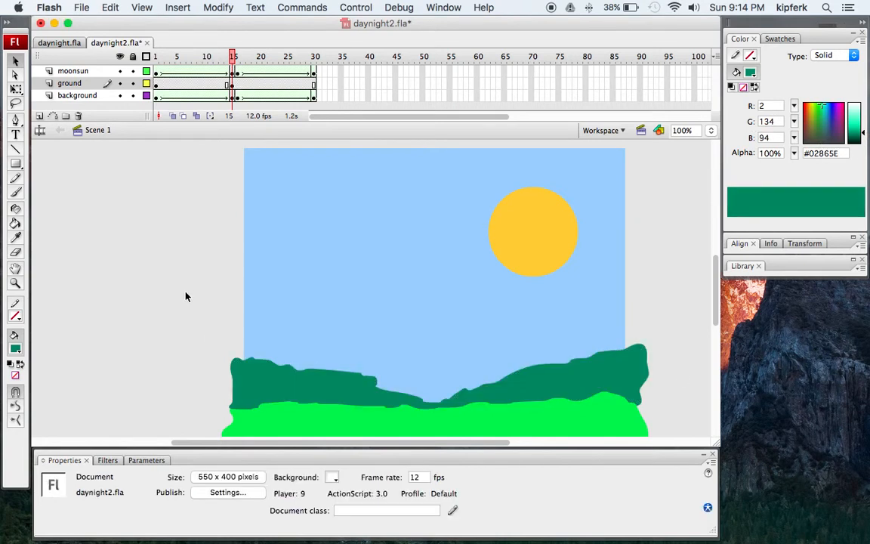
Step: Apply a shape tween to the ground layer from frame 1 and scrub through to frame 15 to check it
{"action": "left_click", "coordinate": [156, 88]}
{"action": "right_click", "coordinate": [157, 89]}
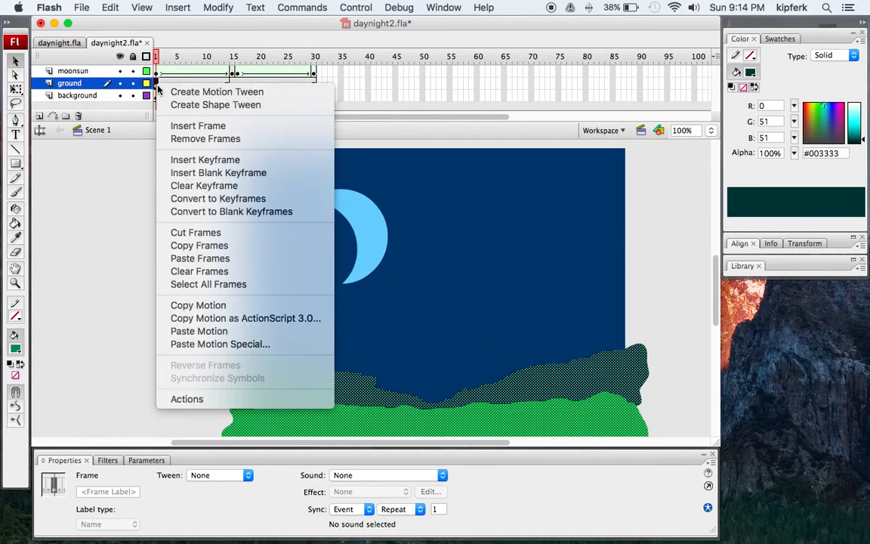
{"action": "left_click", "coordinate": [125, 182]}
{"action": "left_click", "coordinate": [219, 475]}
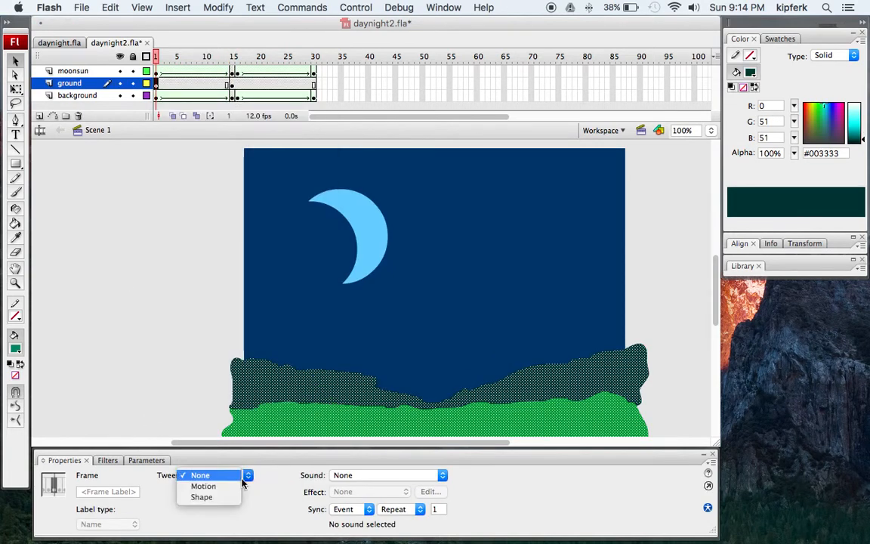
{"action": "left_click", "coordinate": [229, 500]}
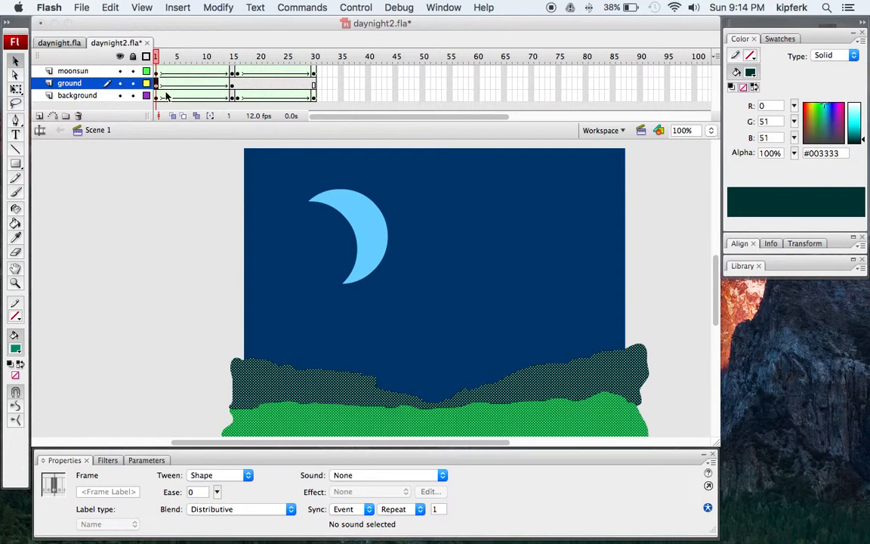
{"action": "left_click_drag", "start_coordinate": [161, 63], "coordinate": [235, 61]}
Step: Insert a keyframe at frame 16 of the ground layer and paste a copy of its frame 1 at frame 30
{"action": "left_click", "coordinate": [232, 86]}
{"action": "key", "text": "F6"}
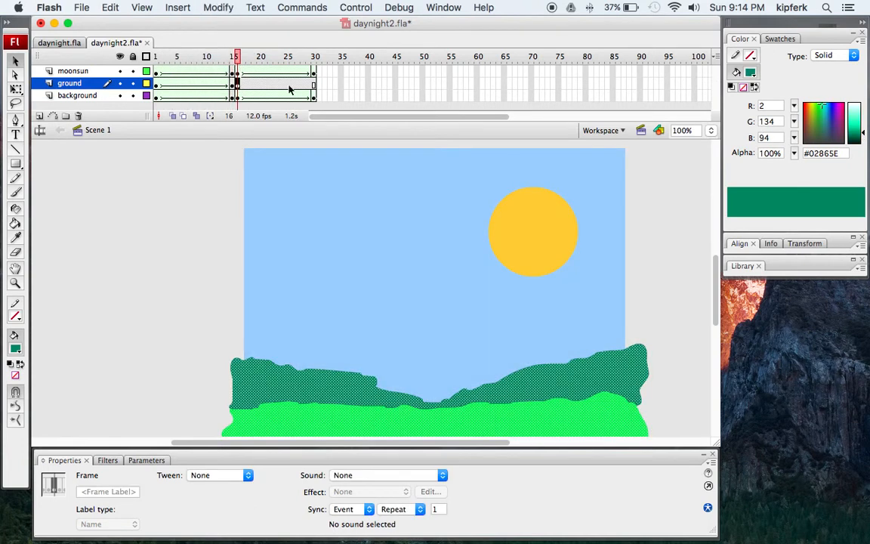
{"action": "left_click", "coordinate": [157, 86]}
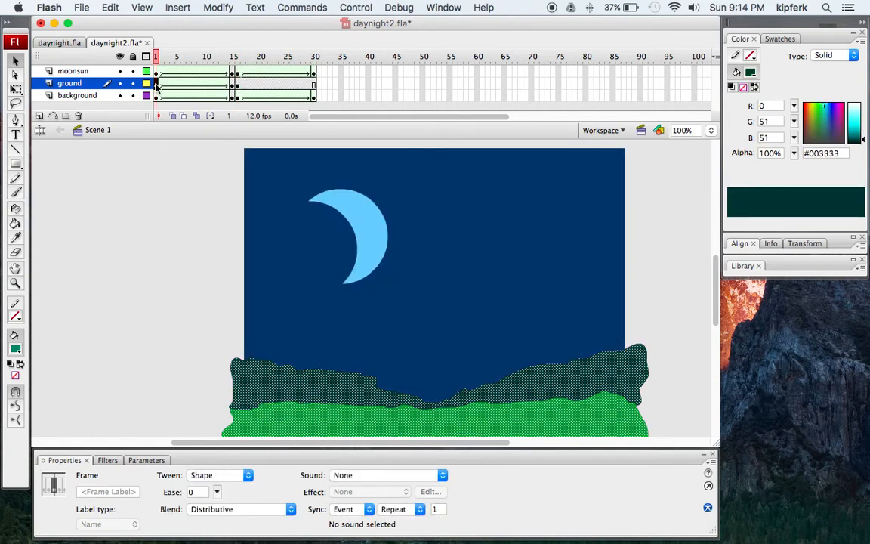
{"action": "right_click", "coordinate": [156, 85]}
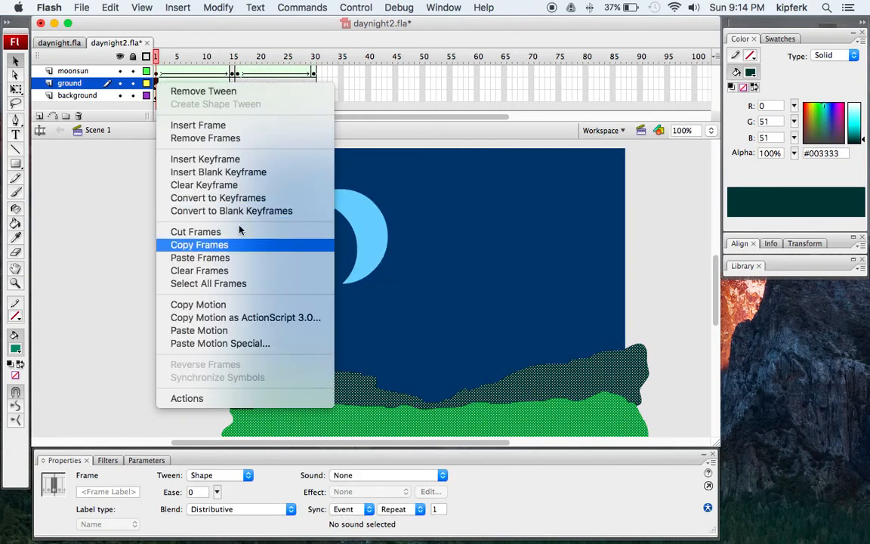
{"action": "left_click", "coordinate": [239, 244]}
{"action": "left_click", "coordinate": [313, 83]}
{"action": "key", "text": "super+alt+v"}
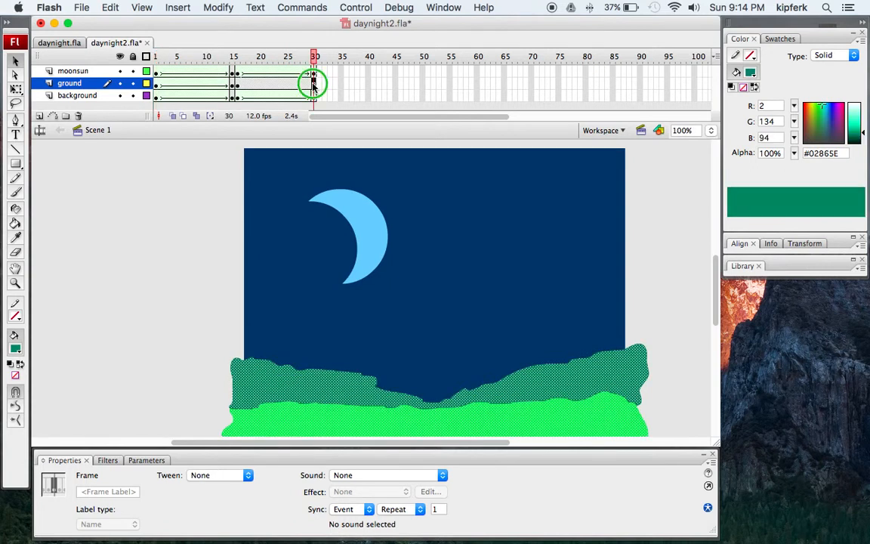
{"action": "right_click", "coordinate": [313, 83]}
{"action": "left_click", "coordinate": [363, 258]}
Step: Create a shape tween on the ground layer from frame 16 to 30 and return the playhead to frame 1
{"action": "left_click", "coordinate": [237, 84]}
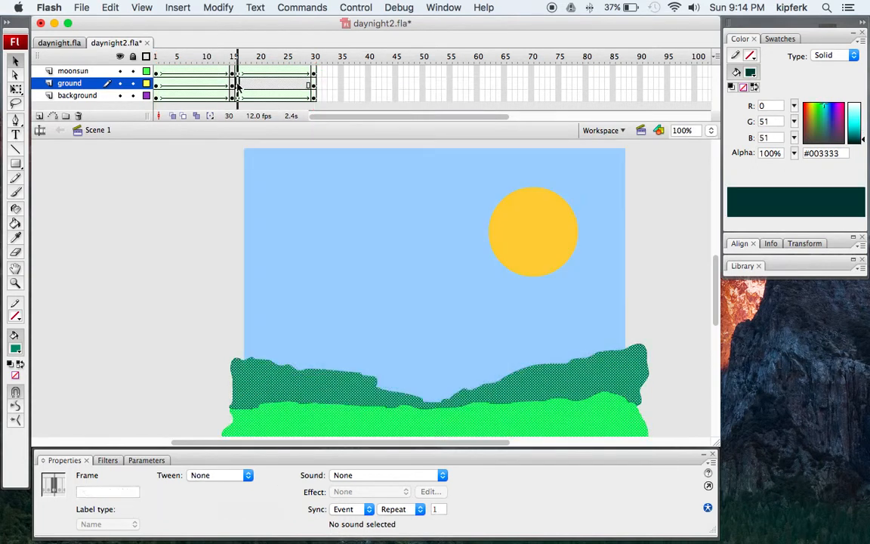
{"action": "right_click", "coordinate": [237, 84]}
{"action": "left_click", "coordinate": [261, 106]}
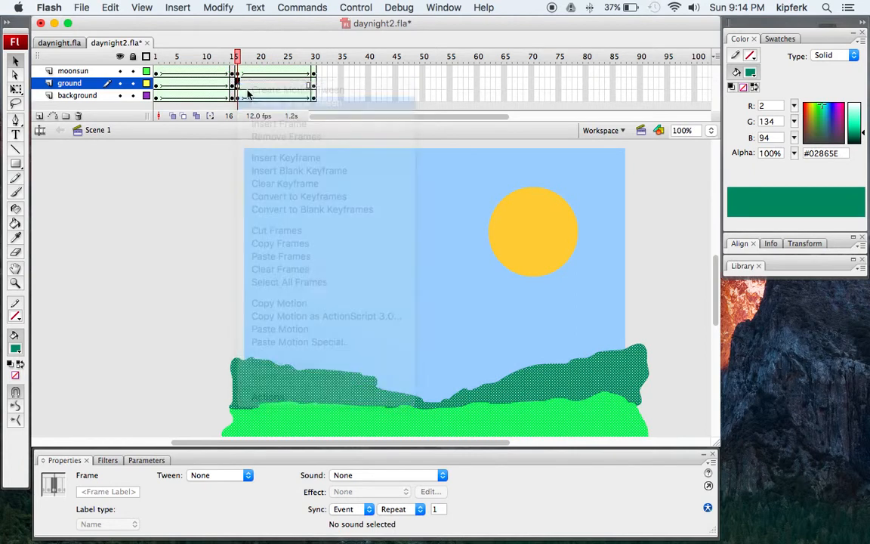
{"action": "left_click_drag", "start_coordinate": [238, 59], "coordinate": [156, 58]}
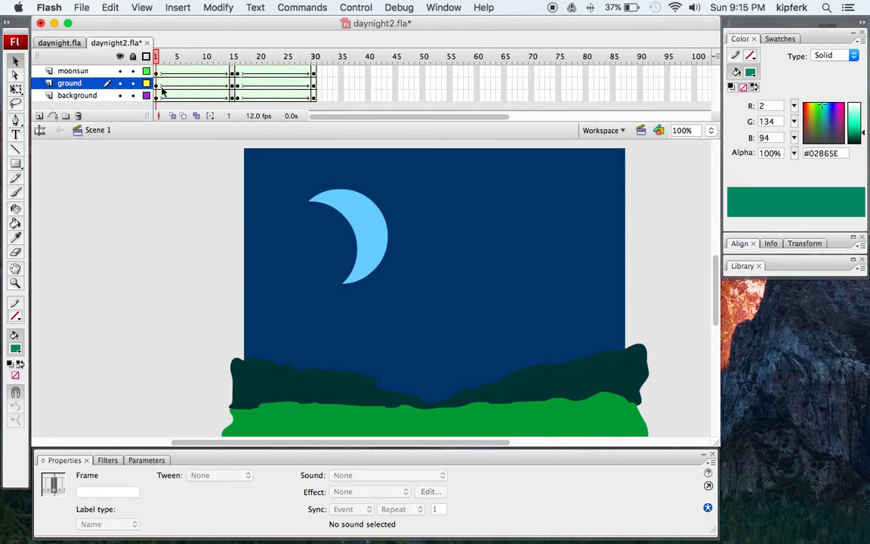
Step: Save the daynight2.fla document with its finished moonsun, ground and background tweens
{"action": "key", "text": "super+s"}
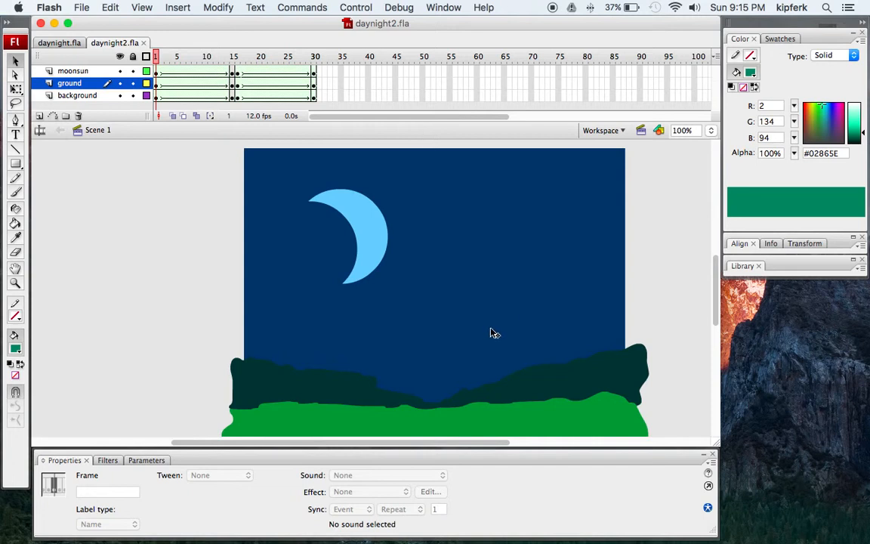
Step: Examine the morph layer's keyframes and tweens in daynight.fla from frame 1 through frame 30, and return to daynight2.fla
{"action": "left_click", "coordinate": [60, 43]}
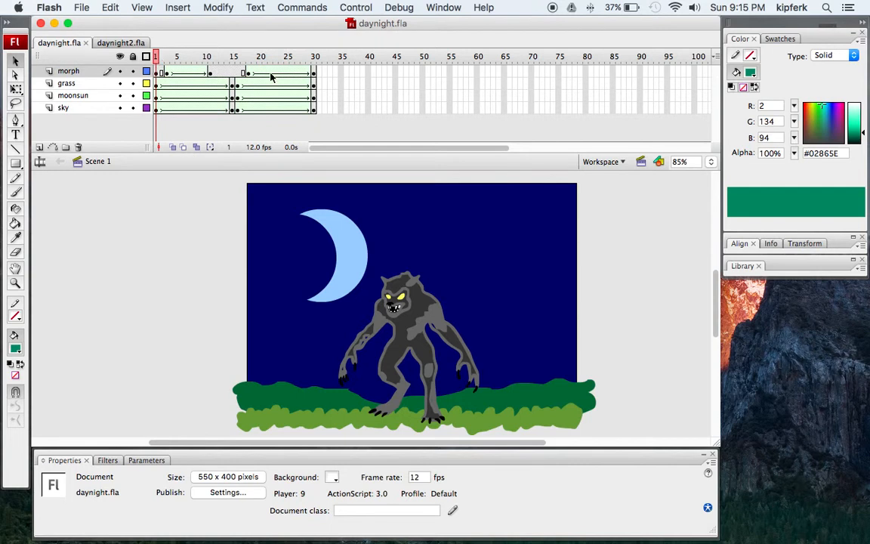
{"action": "left_click", "coordinate": [75, 72]}
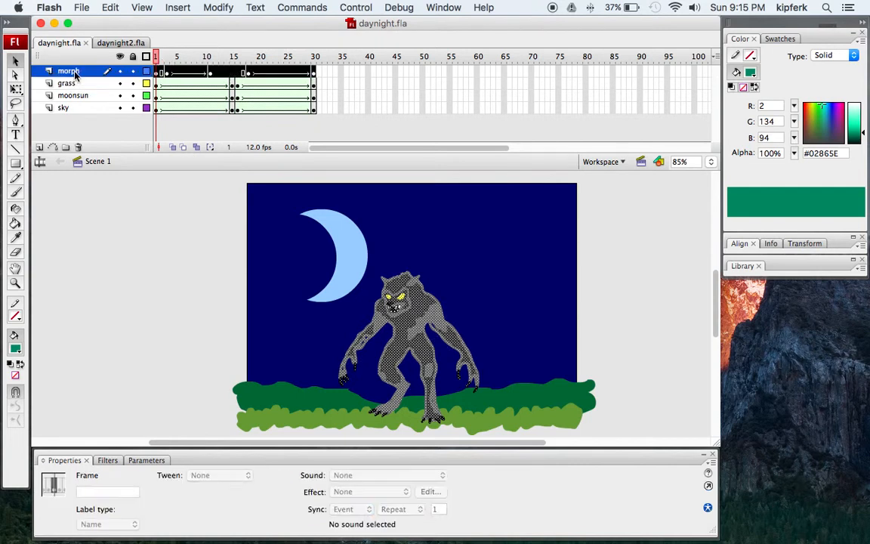
{"action": "left_click", "coordinate": [157, 73]}
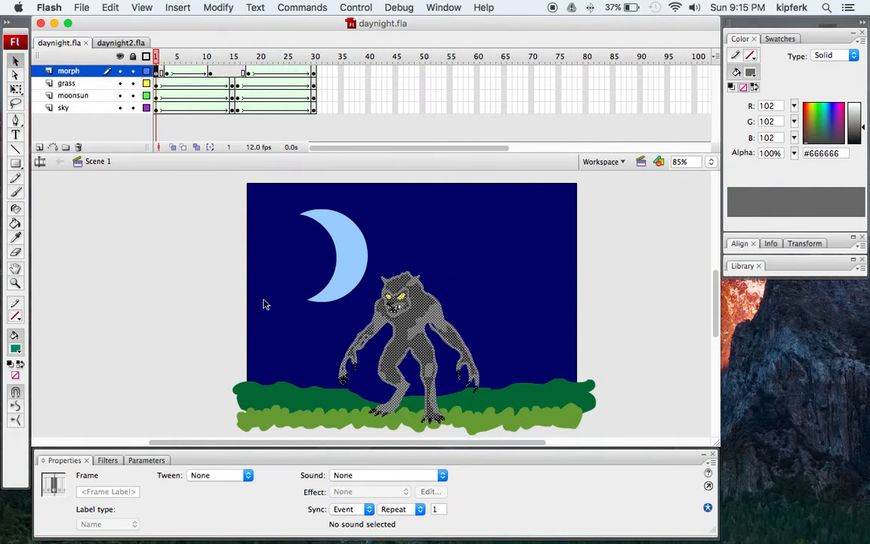
{"action": "left_click", "coordinate": [199, 260]}
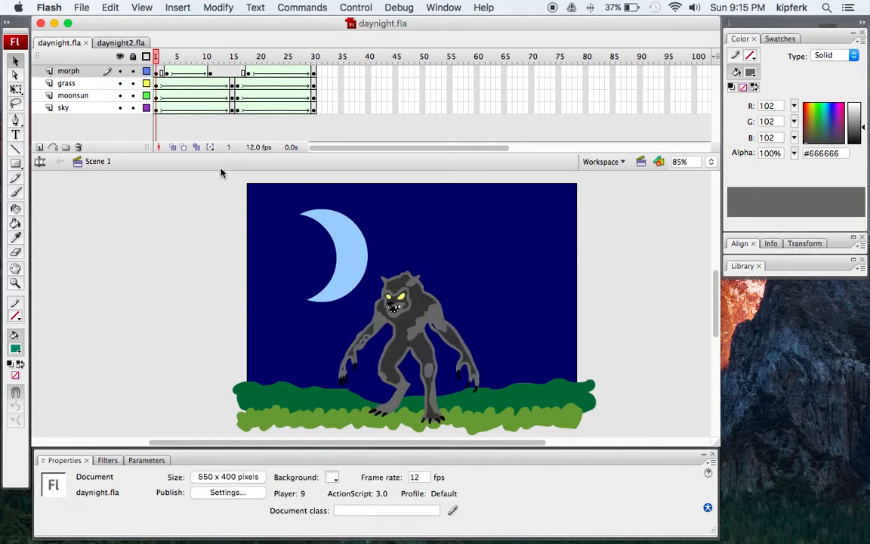
{"action": "left_click", "coordinate": [210, 72]}
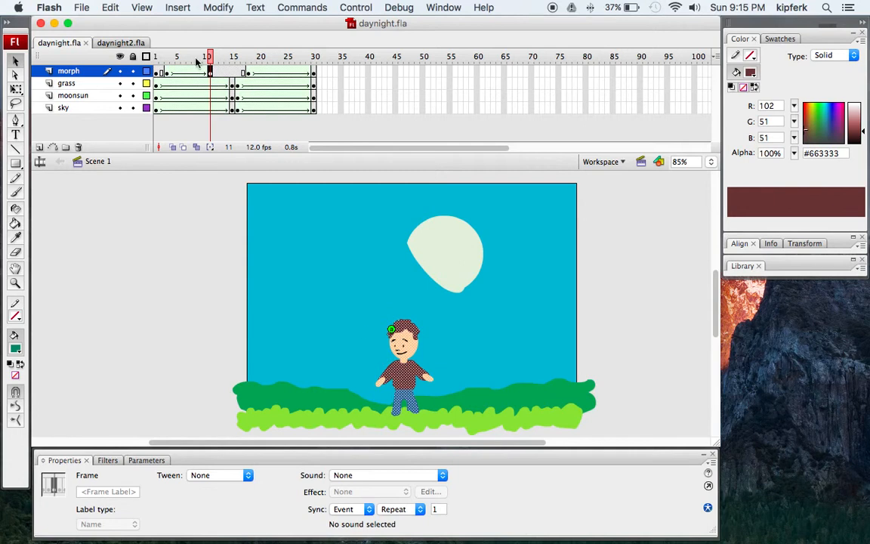
{"action": "left_click_drag", "start_coordinate": [209, 59], "coordinate": [315, 67]}
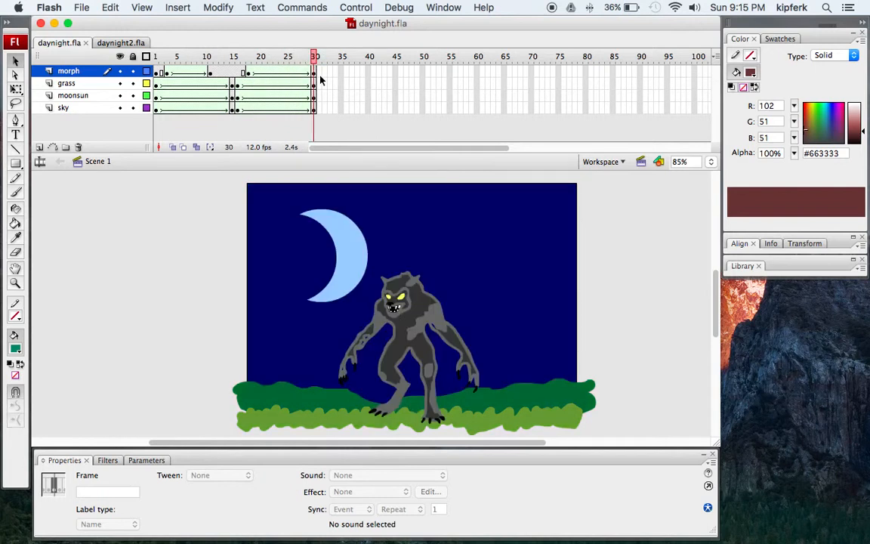
{"action": "left_click", "coordinate": [247, 73]}
{"action": "left_click", "coordinate": [160, 74]}
{"action": "left_click", "coordinate": [127, 43]}
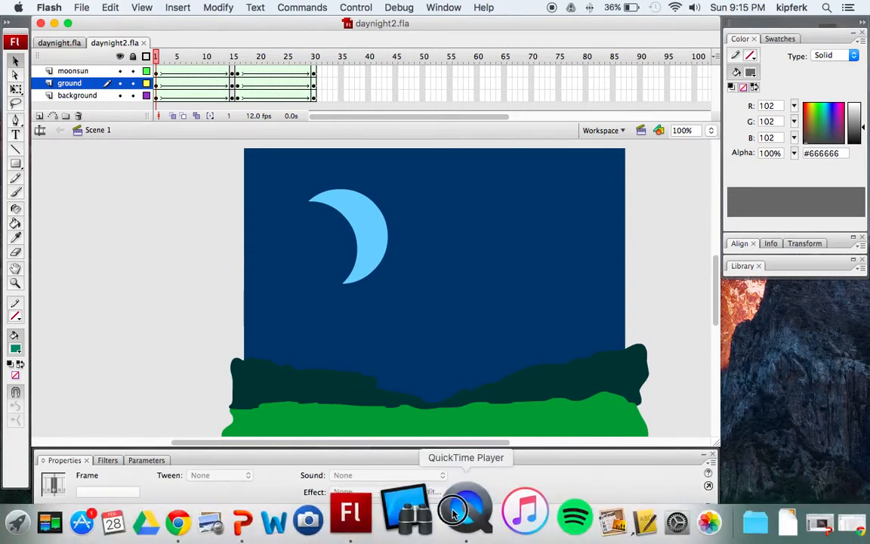
{"action": "left_click", "coordinate": [464, 510]}
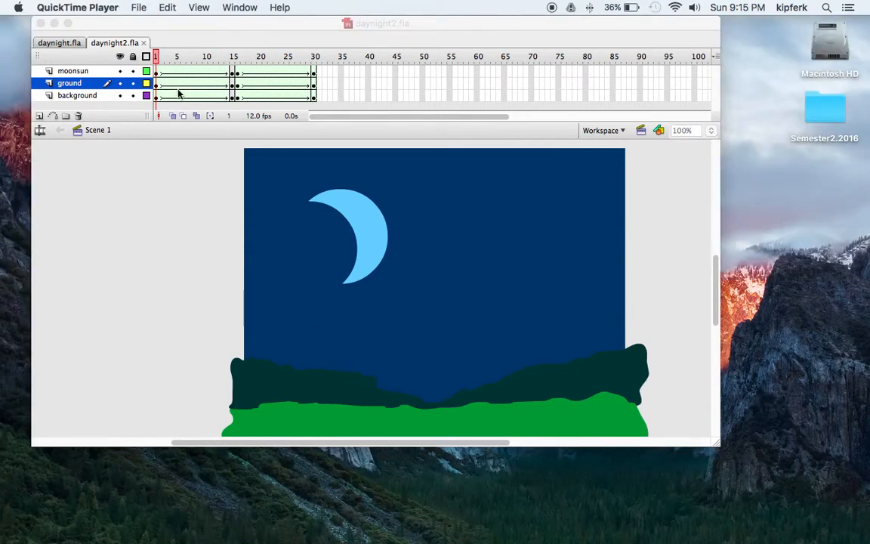